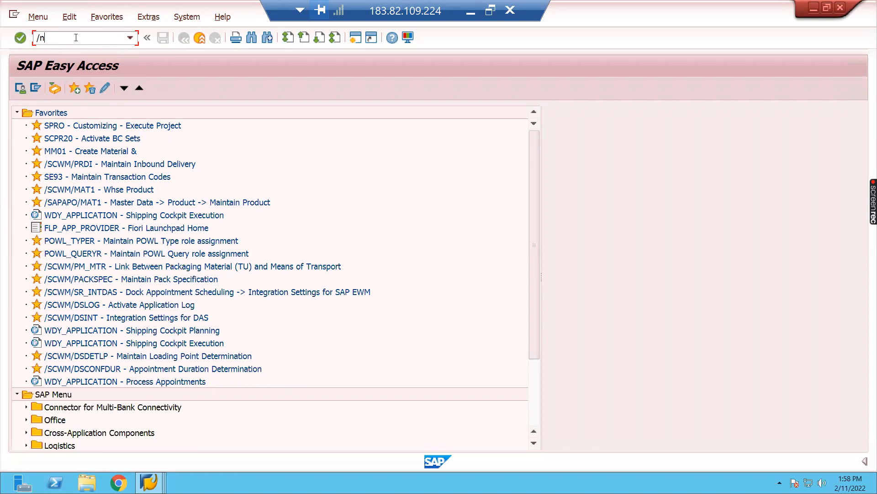
Open the kit-to-order standard sales order in display mode with transaction VA03.
type("va03")
key("Return")
key("Return")
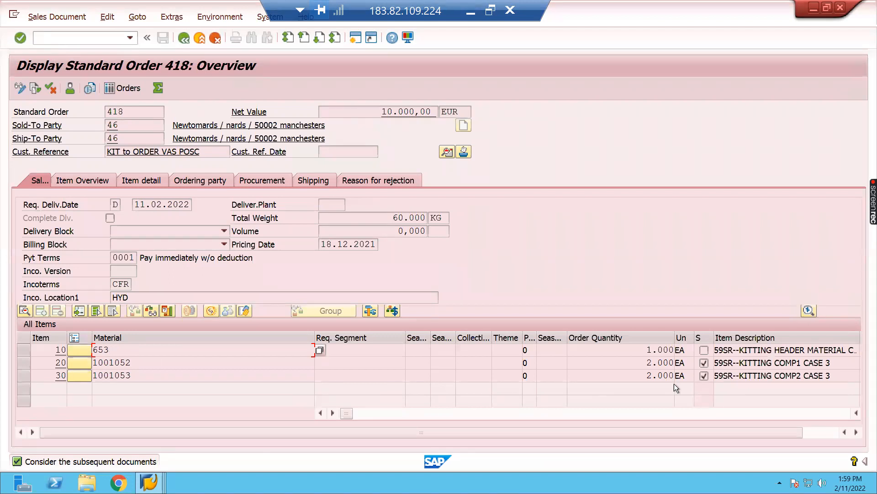
Examine the item categories and higher-level items of the kit header and component lines in the sales order.
left_click(856, 432)
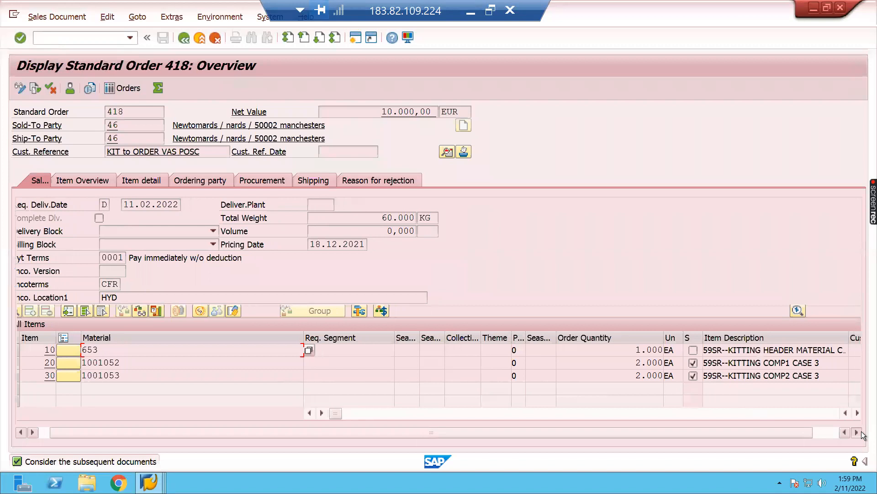
left_click(835, 413)
left_click(835, 413)
left_click(835, 413)
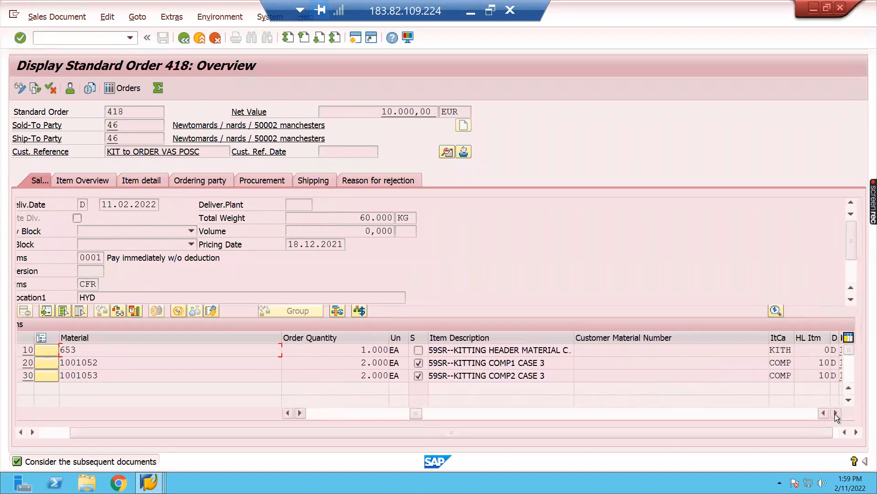
left_click(788, 349)
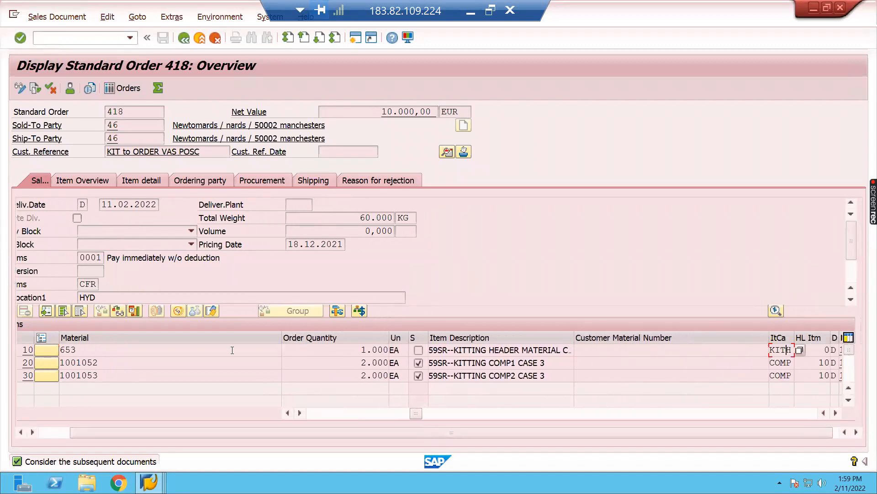
left_click(22, 350)
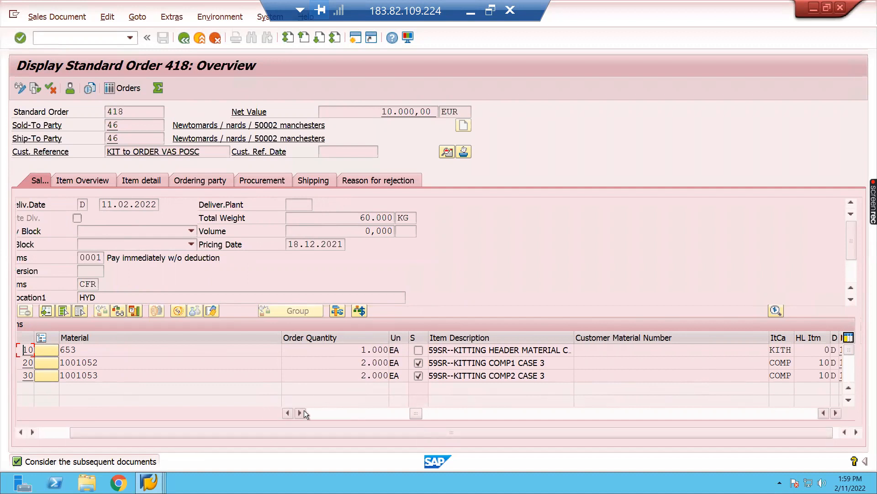
left_click_drag(410, 415, 331, 399)
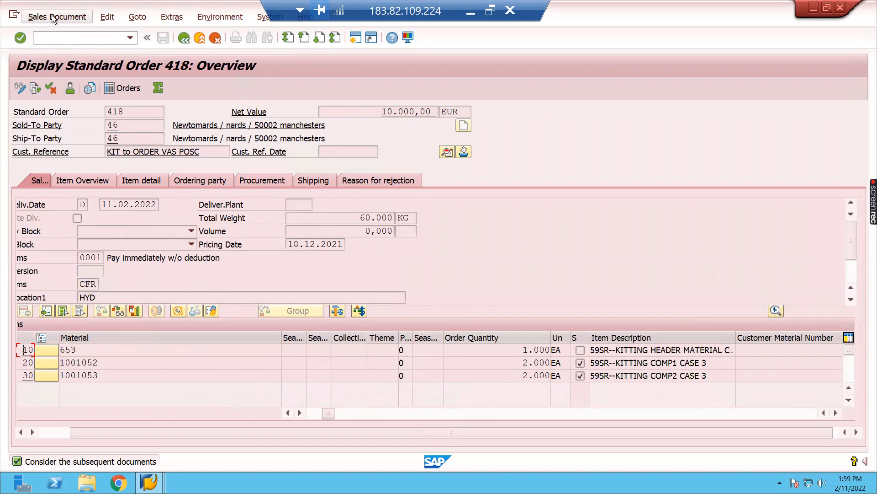
Check the shipping data of sales order item 10, material 653, and return to the order overview.
double_click(27, 350)
left_click(111, 166)
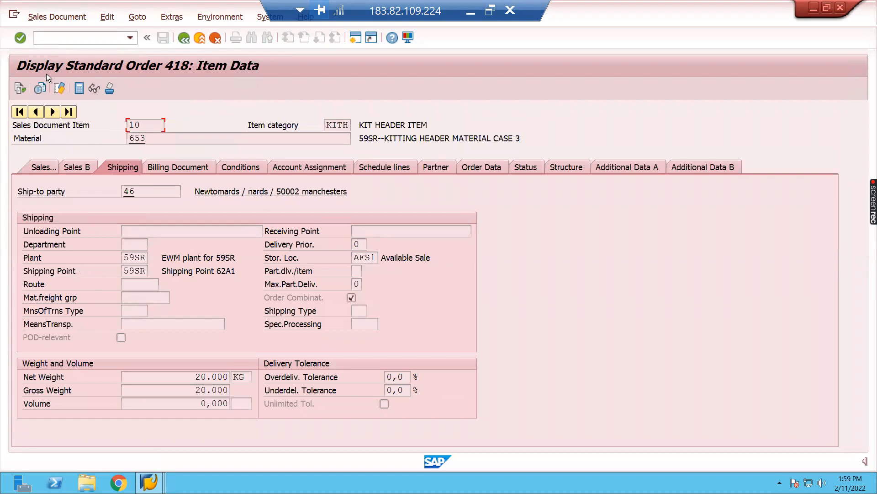
left_click(182, 38)
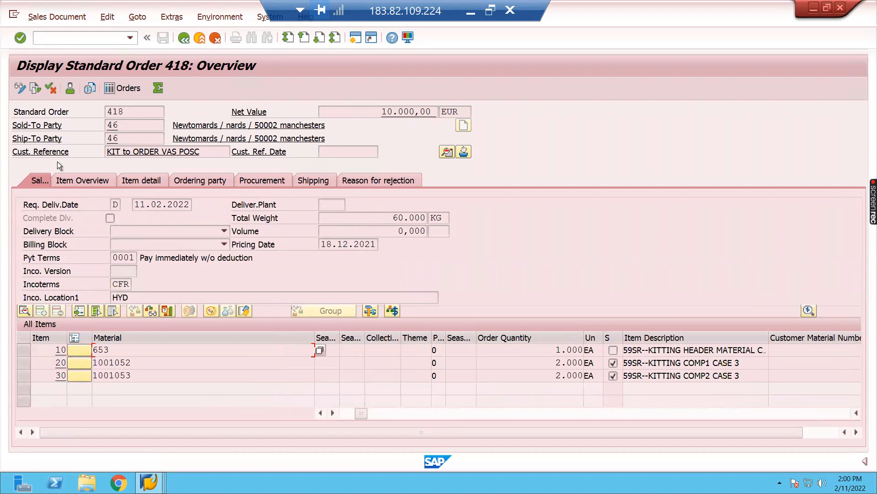
Create an outbound delivery from the displayed sales order and save it.
left_click(67, 16)
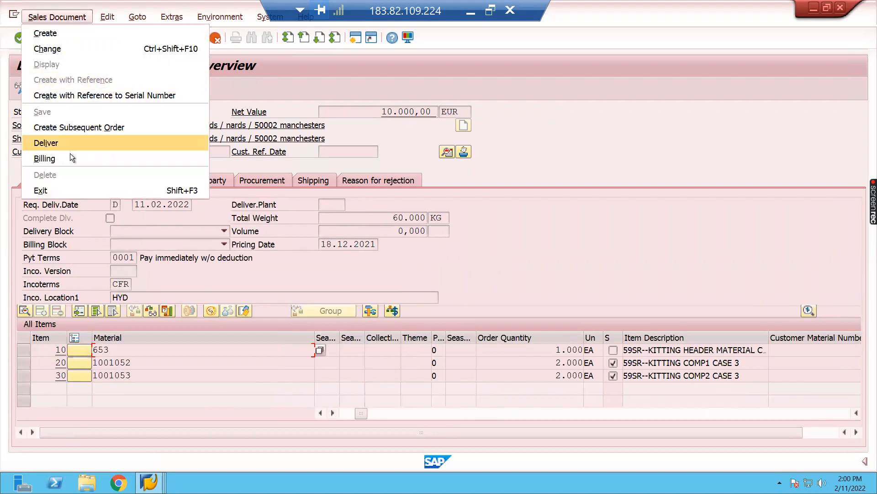
left_click(64, 142)
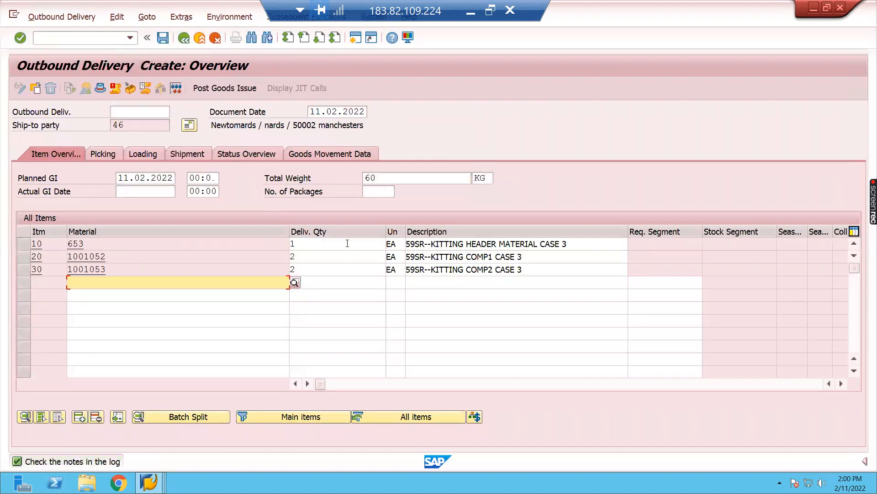
left_click(163, 38)
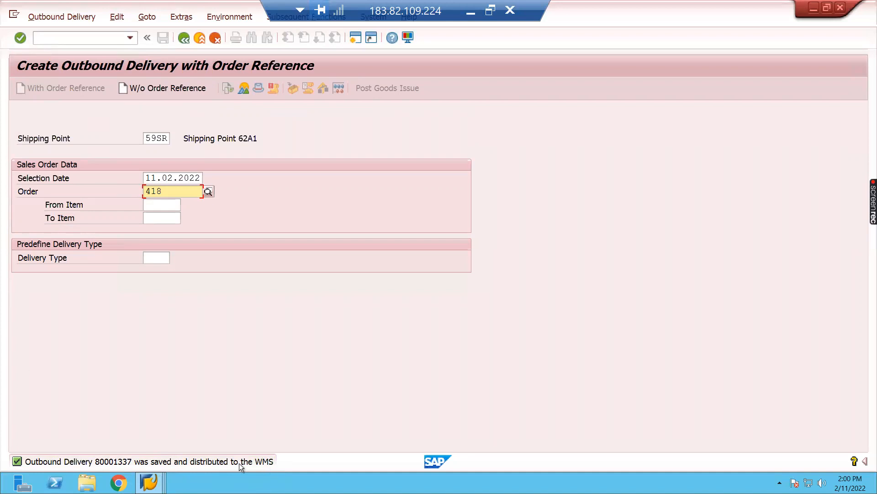
Switch to displaying the saved outbound delivery and copy its delivery number.
left_click(48, 18)
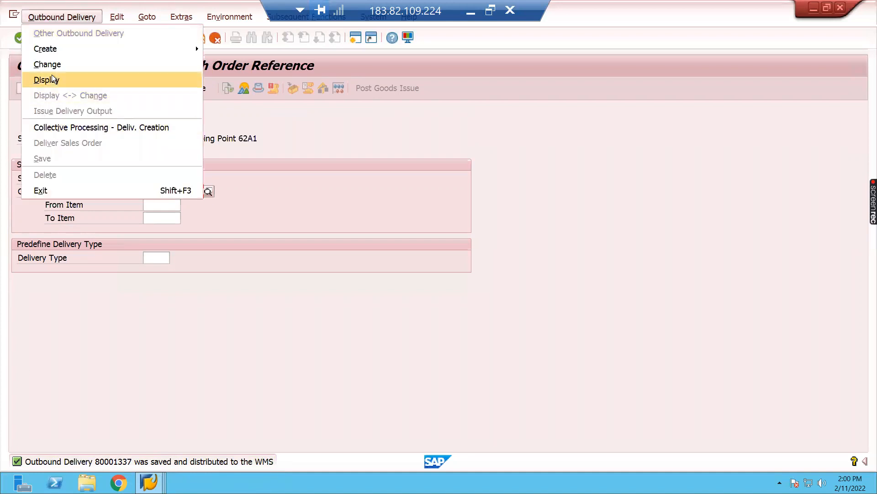
left_click(52, 78)
left_click_drag(200, 138, 133, 141)
key("ctrl+c")
left_click(156, 255)
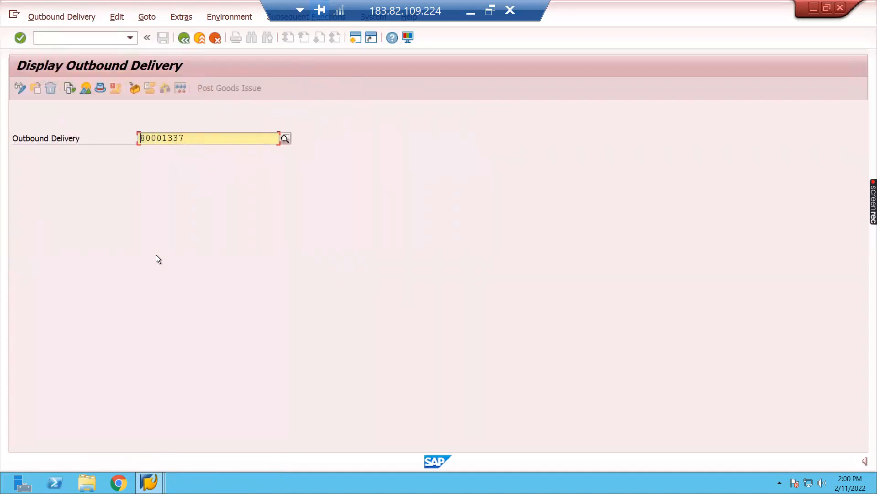
Open transaction /SCWM/PRDO in a new session and find the outbound delivery order by the copied ERP document number.
left_click(60, 41)
type("/o/scwm")
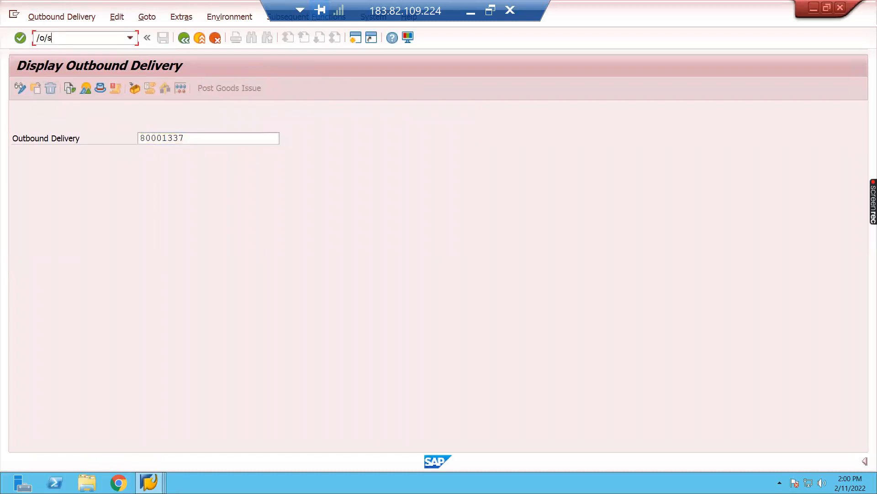
type("/prdo")
key("Return")
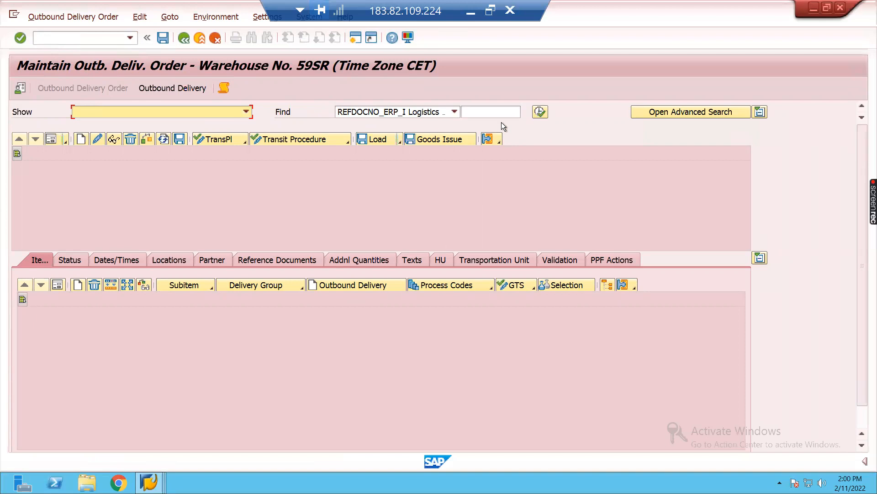
left_click(479, 112)
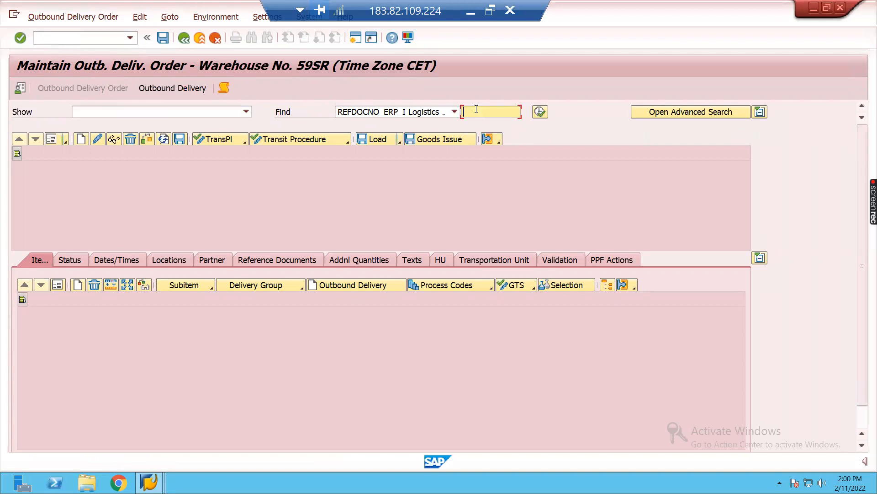
key("ctrl+v")
left_click(540, 112)
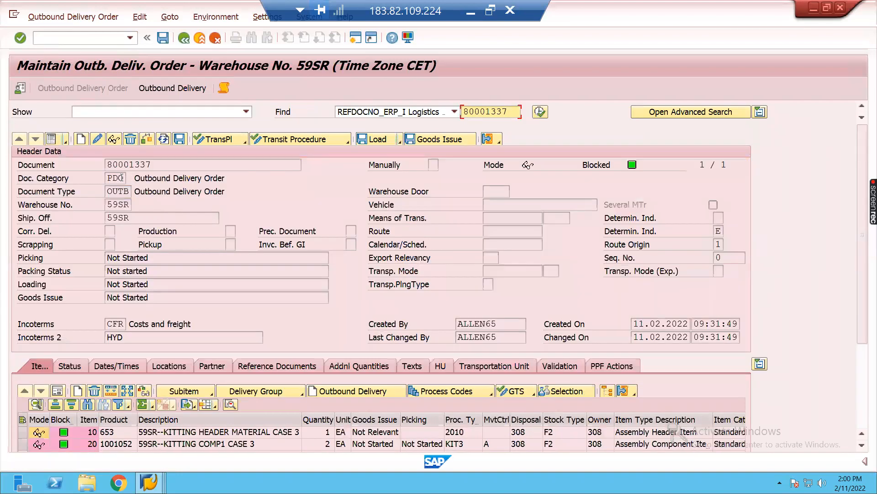
Check the delivery order header's document category and document type, and switch the header to list view.
left_click(121, 178)
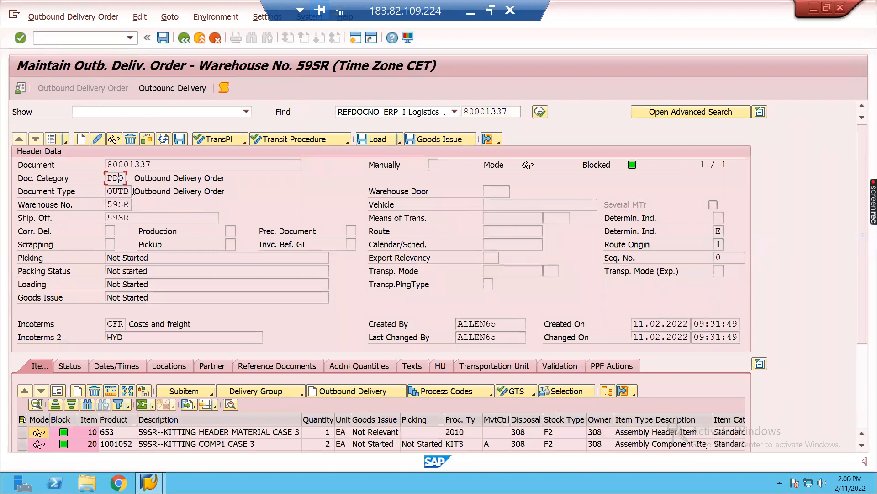
left_click(125, 191)
left_click(51, 139)
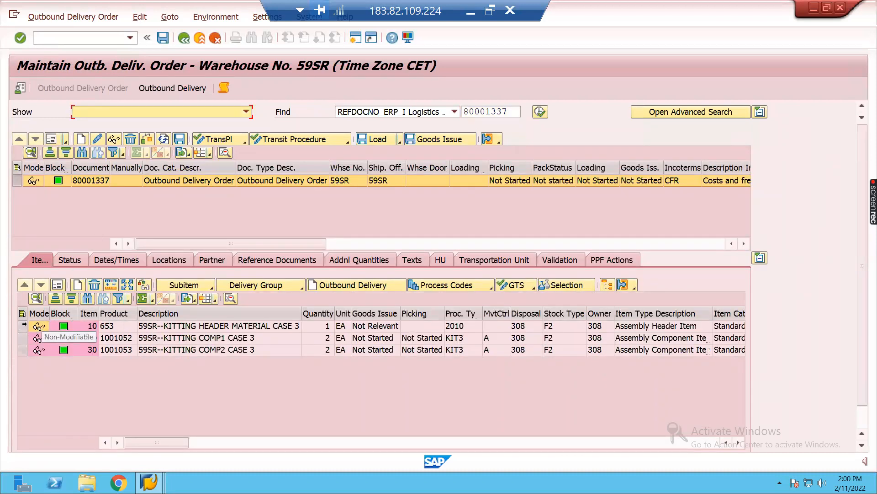
Check the movement control field and its possible values in the details of header item 10, and return to the item list.
left_click(22, 326)
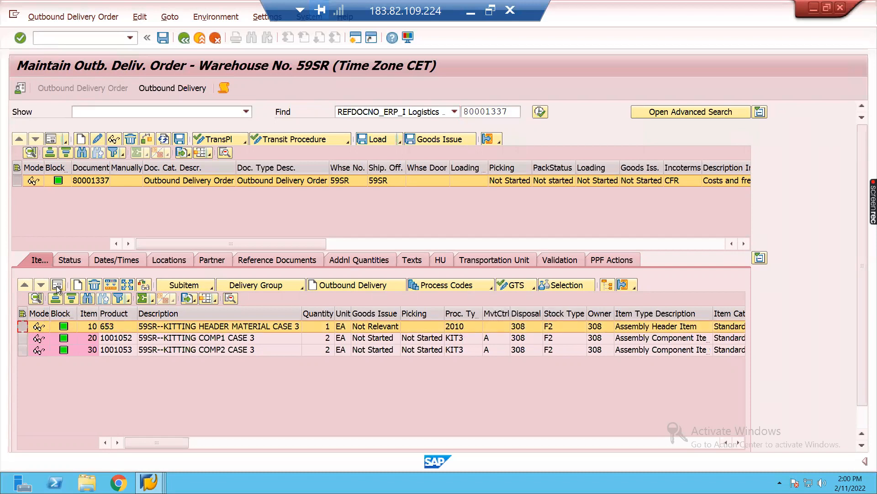
left_click_drag(742, 335, 747, 380)
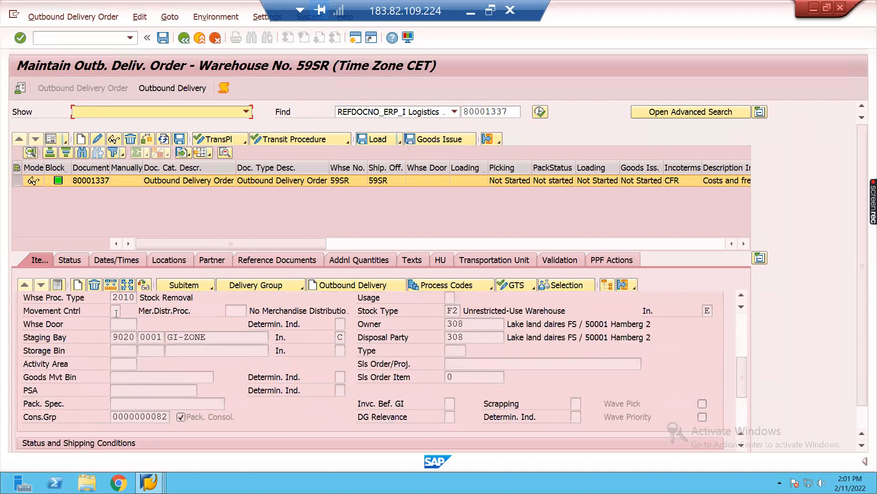
left_click(116, 311)
key("F1")
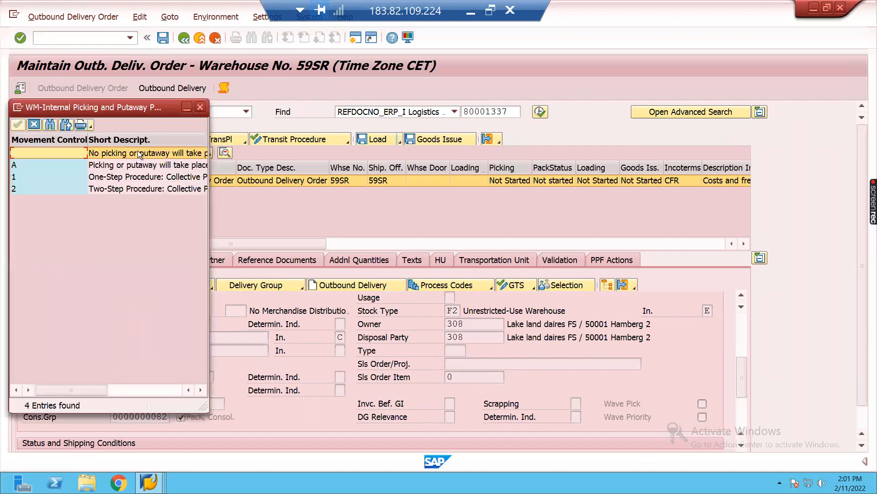
left_click_drag(215, 408, 287, 403)
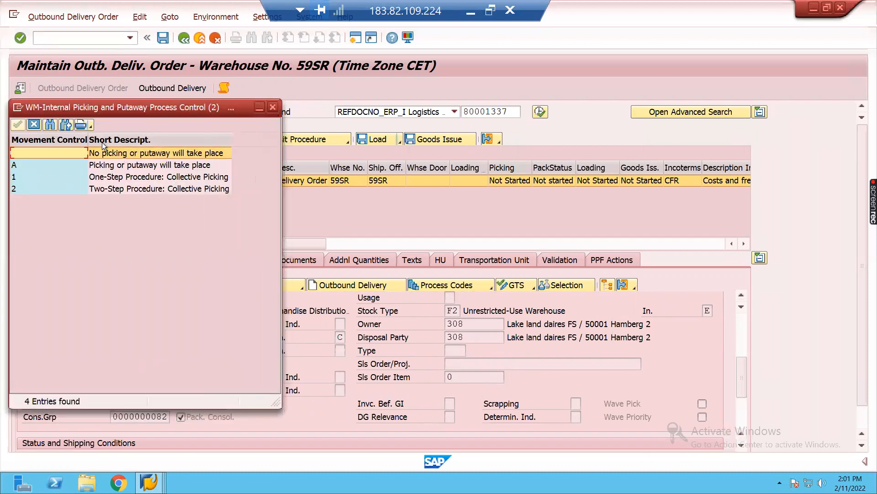
left_click(273, 108)
left_click(62, 286)
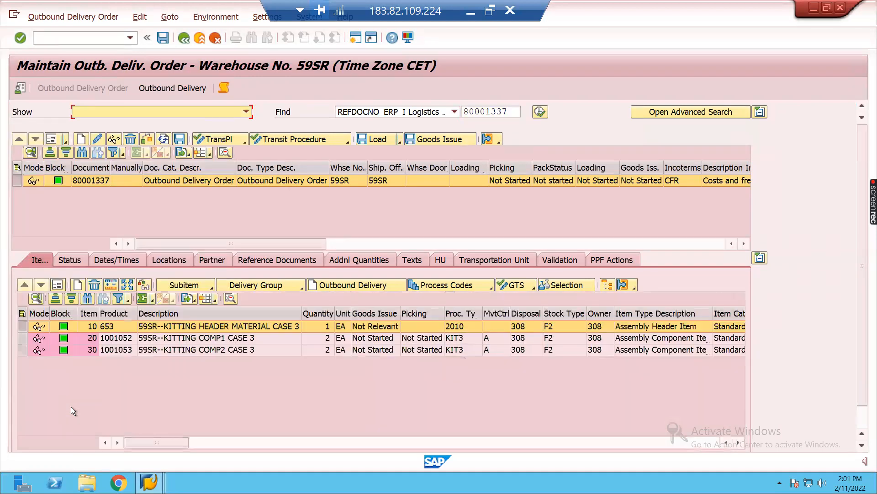
Check the movement control field and its possible values in the details of component item 20, and return to the item list.
left_click(23, 338)
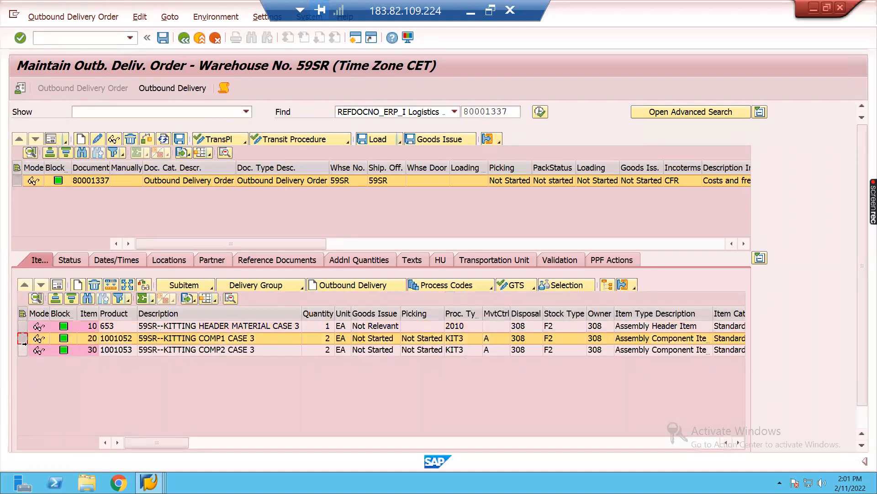
left_click(23, 350)
left_click(23, 326)
left_click(24, 338)
left_click(56, 284)
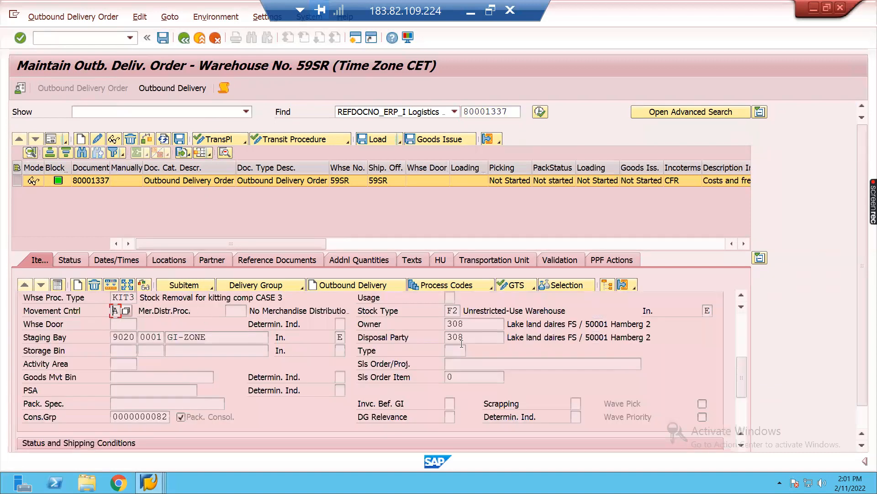
left_click(126, 311)
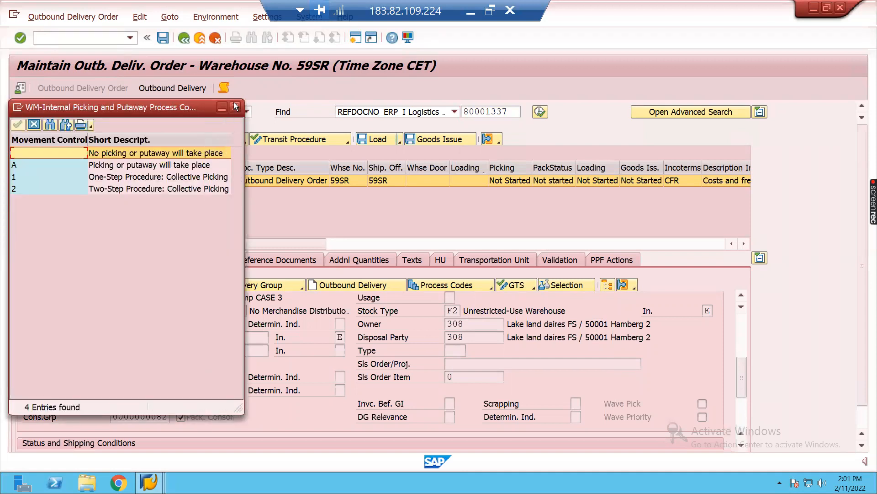
left_click(236, 108)
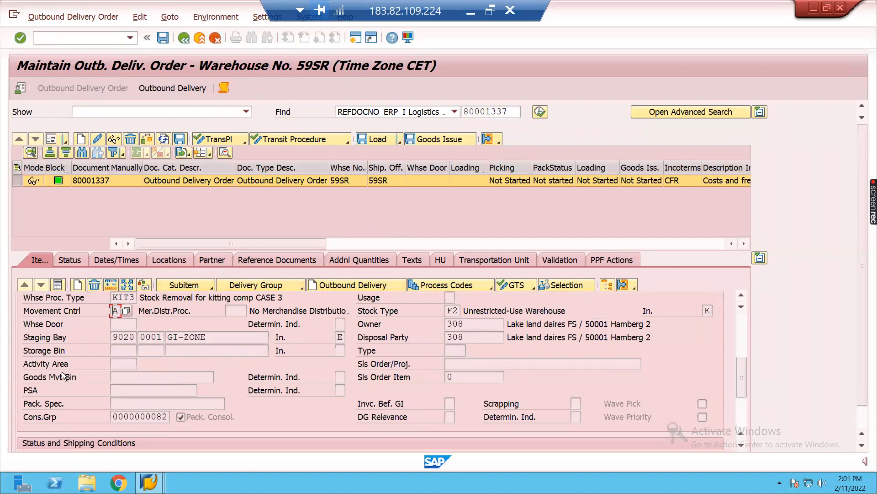
left_click(57, 285)
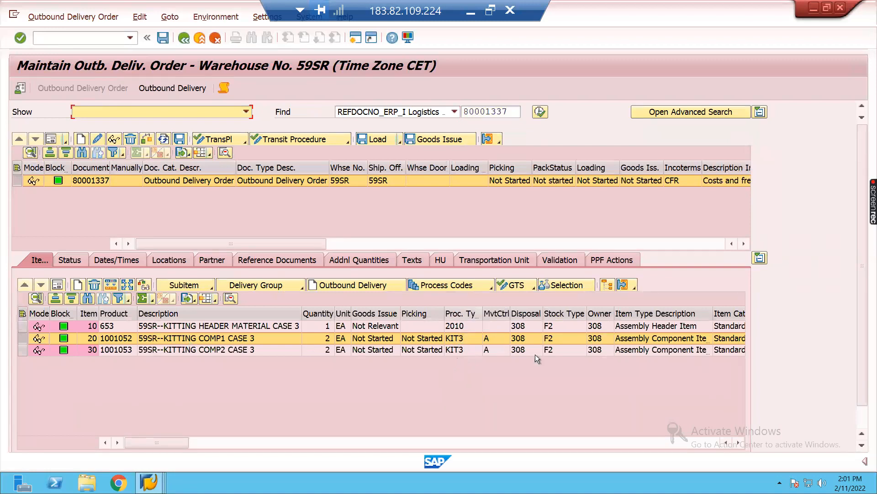
Compare the item type, item category and hierarchy level of component items 20 and 30 with header item 10.
left_click(736, 441)
left_click(737, 442)
left_click(737, 441)
left_click(737, 442)
left_click(737, 442)
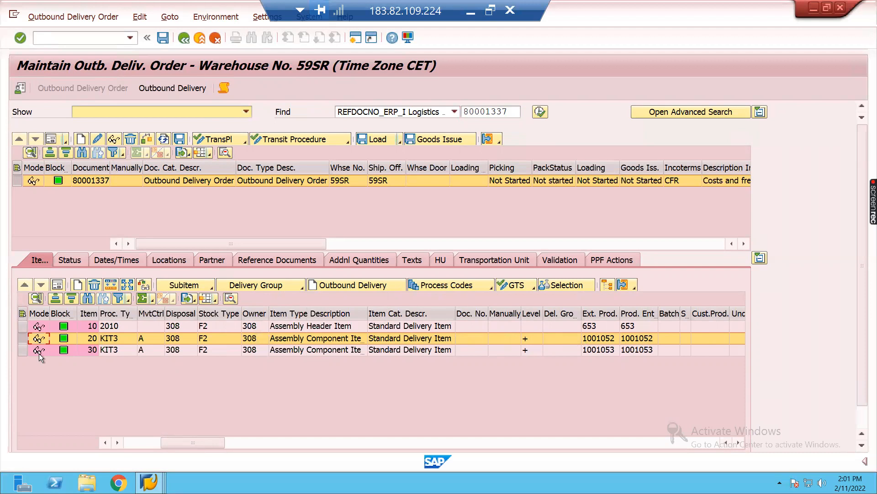
left_click(24, 350, "shift")
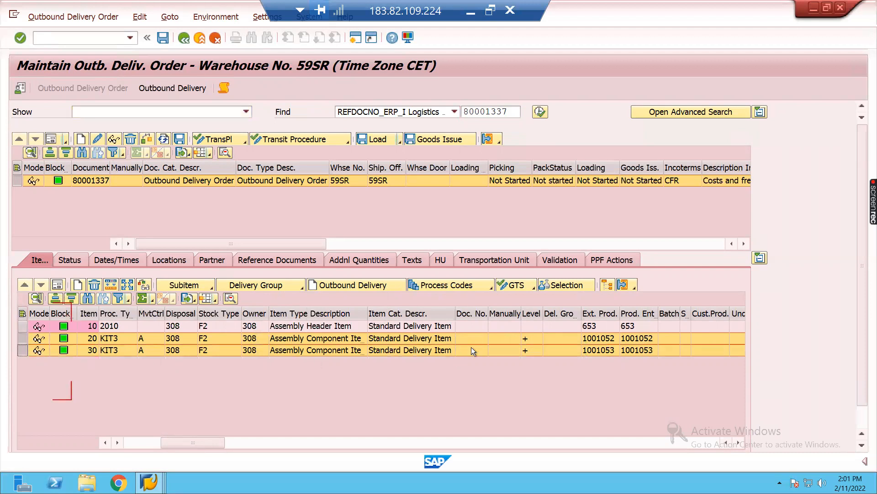
left_click(530, 325)
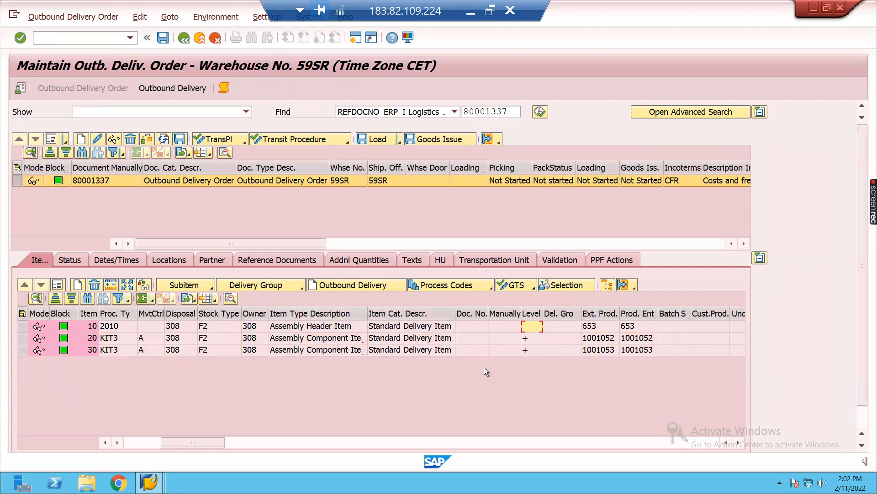
Review the remaining columns of the delivery order's item list.
left_click(737, 443)
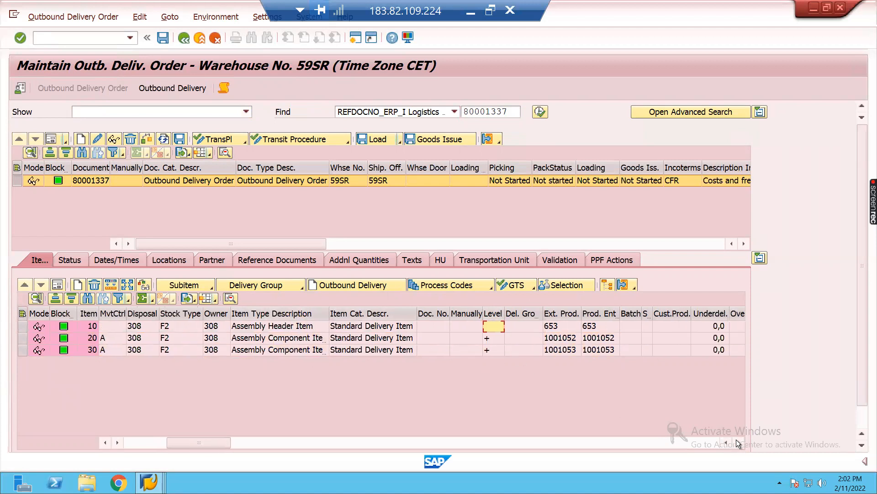
left_click(736, 441)
left_click(736, 440)
left_click(736, 441)
left_click(736, 441)
left_click(736, 441)
left_click(736, 441)
left_click(736, 440)
left_click(736, 441)
left_click(737, 441)
left_click(736, 440)
left_click(736, 441)
left_click(736, 441)
left_click(737, 442)
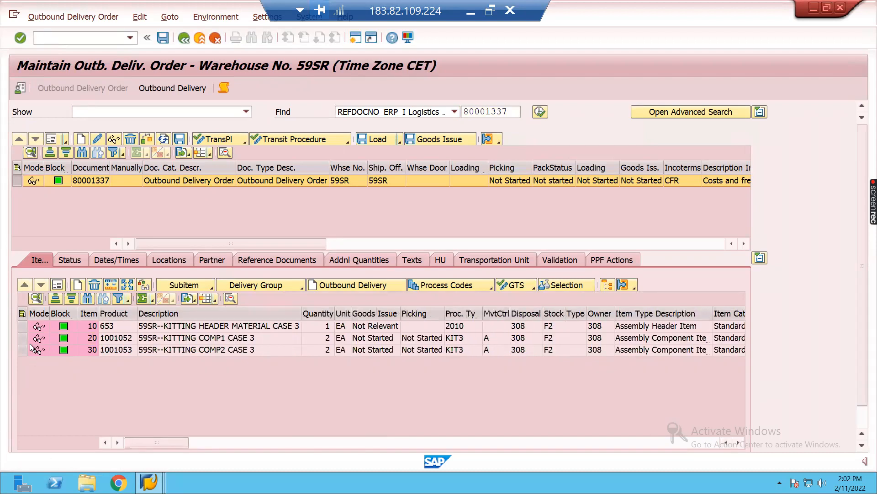
Open the item details of kit header item 10, product 653, again.
left_click(22, 325)
left_click(59, 287)
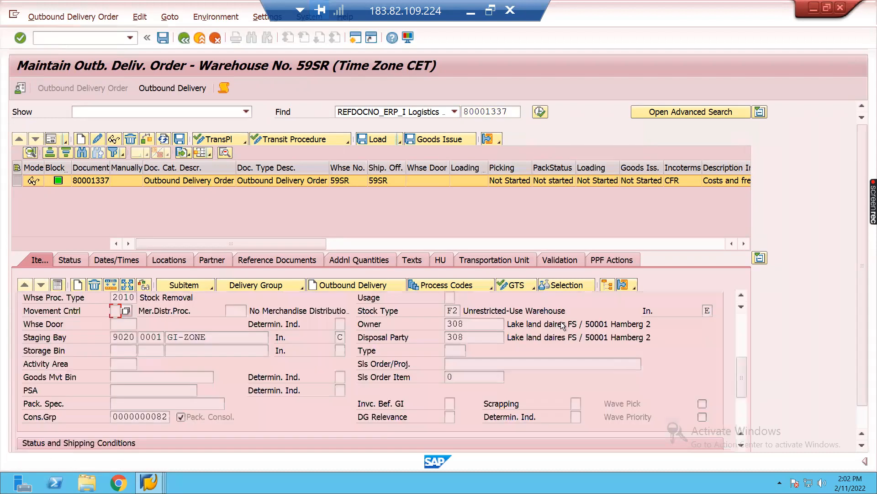
Review the movement data and the status and shipping conditions of kit header item 10, and return to the item list.
left_click_drag(742, 374, 742, 380)
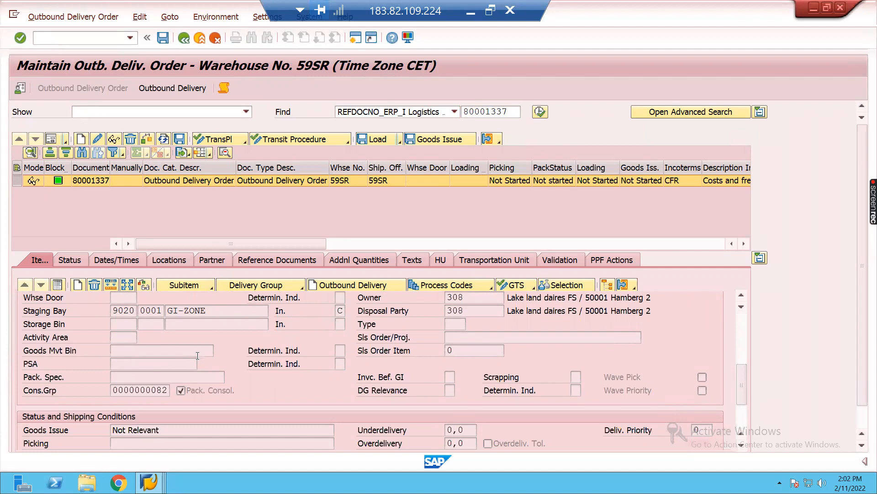
scroll(542, 366, "down", 3)
left_click_drag(744, 382, 739, 339)
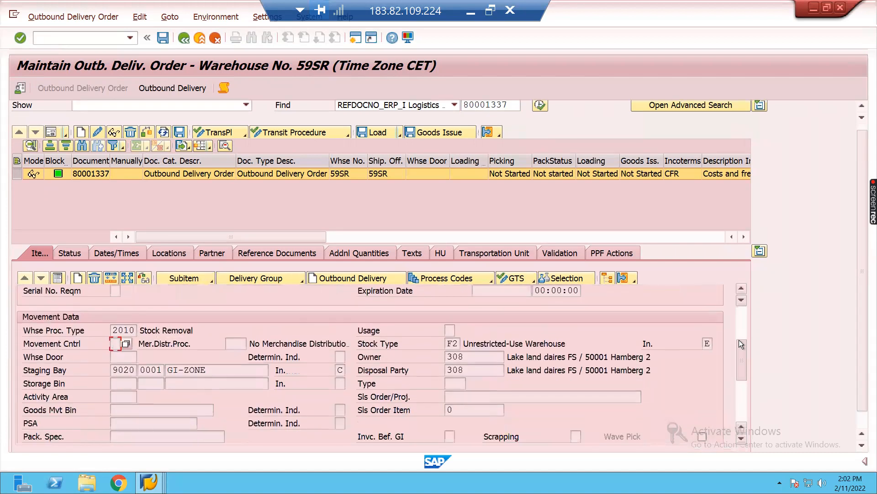
left_click(59, 277)
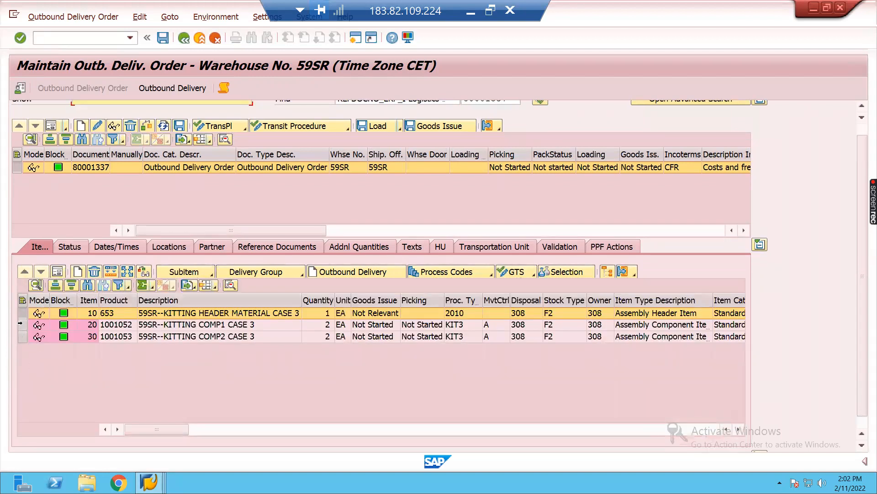
Compare the movement data, picking status and item type of component item 20 with header item 10, and return to the item list.
left_click(34, 323)
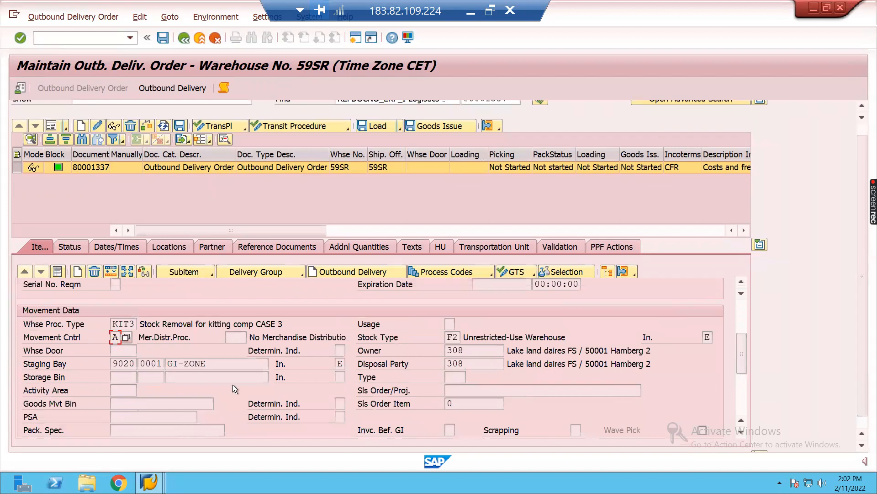
left_click_drag(739, 349, 743, 395)
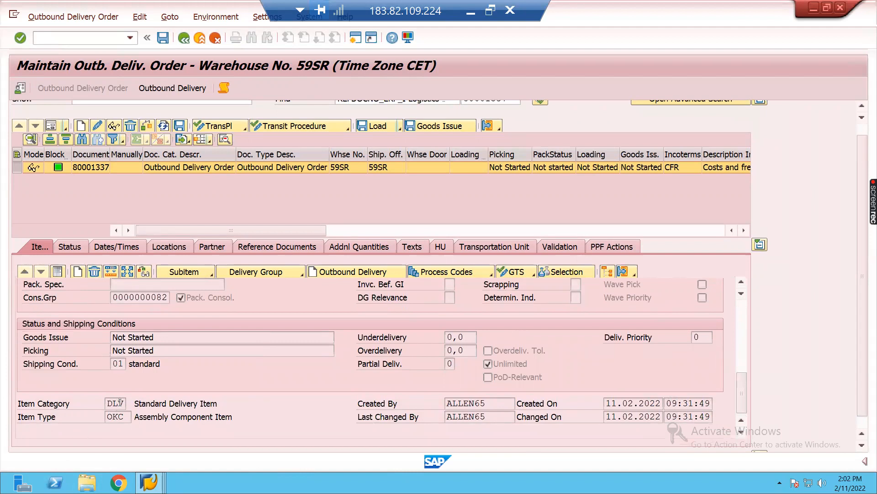
left_click(127, 415)
left_click(57, 271)
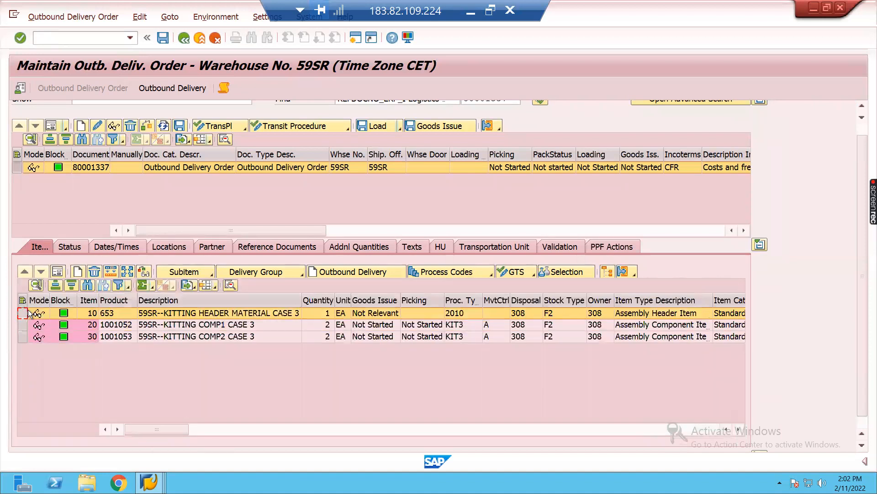
left_click(57, 272)
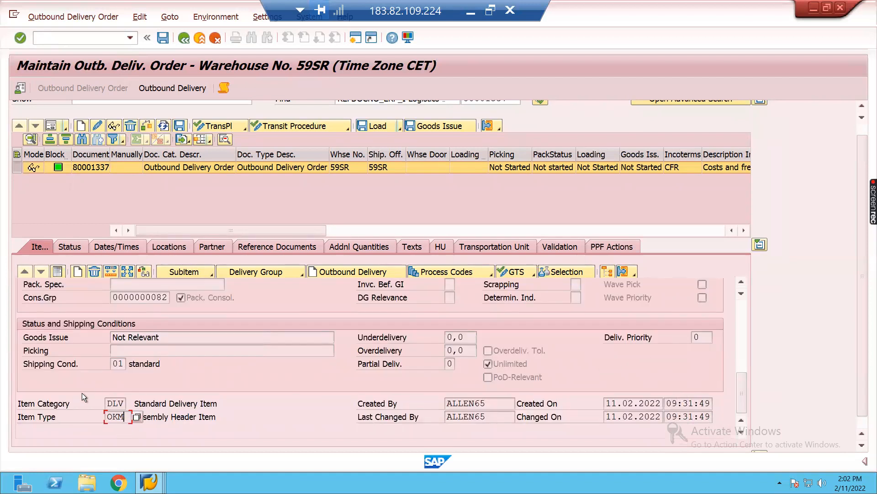
left_click(58, 271)
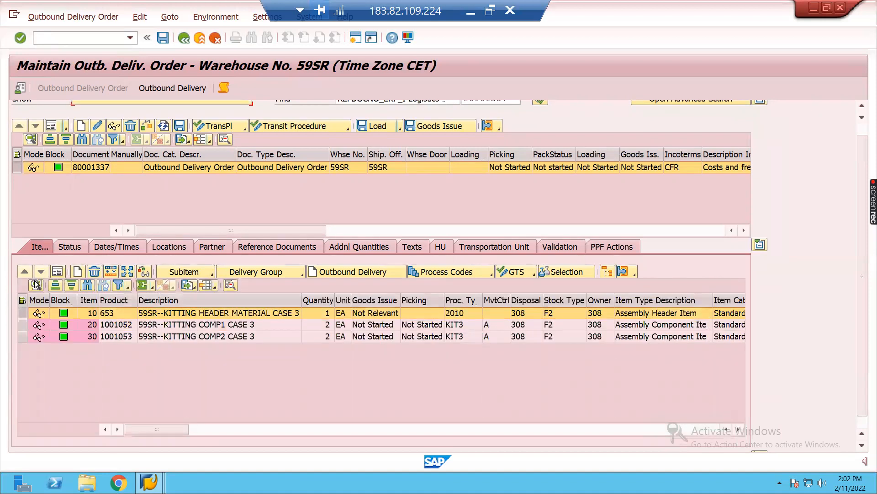
Open stock removal warehouse task creation for the delivery order and create the warehouse task for component item 20, product 1001052.
left_click(58, 15)
mouse_move(108, 50)
left_click(207, 51)
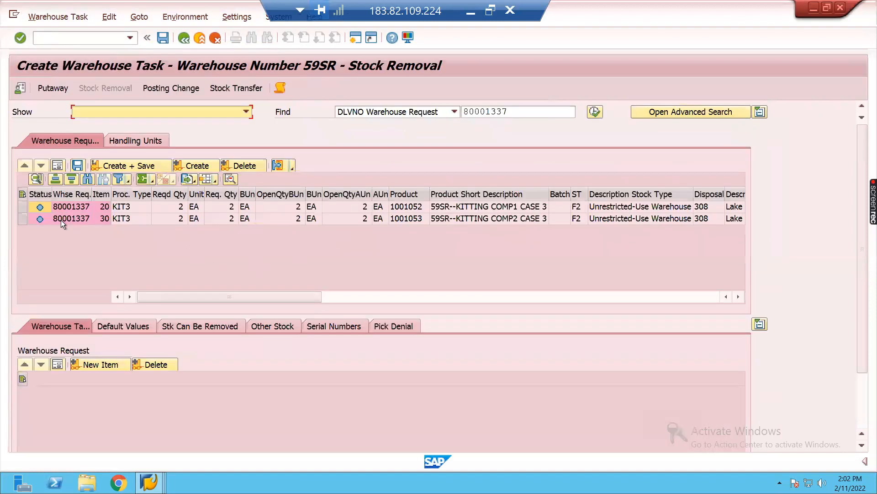
left_click(23, 207)
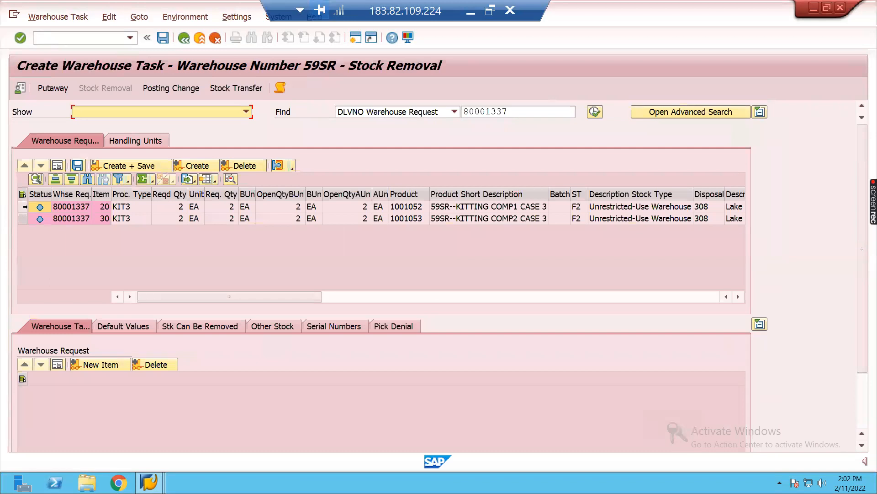
left_click(200, 166)
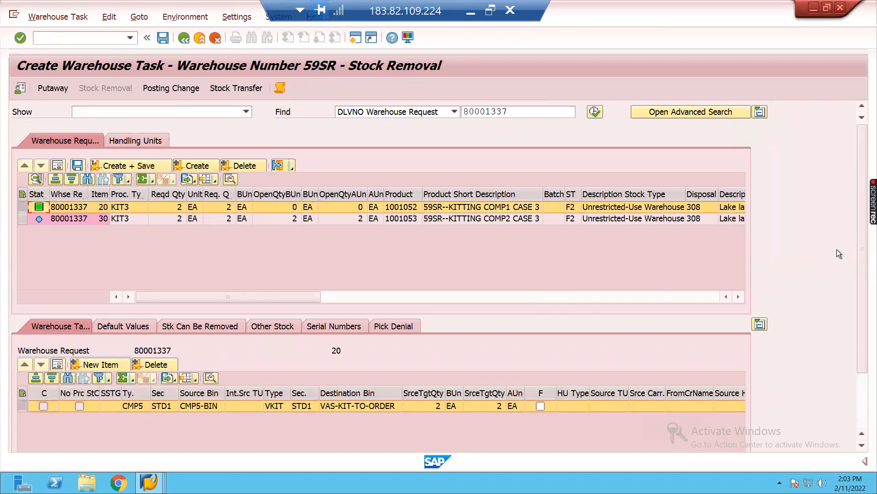
Check the source bin and the destination bin in the details of item 20's warehouse task, and return to the task list.
scroll(863, 236, "down", 3)
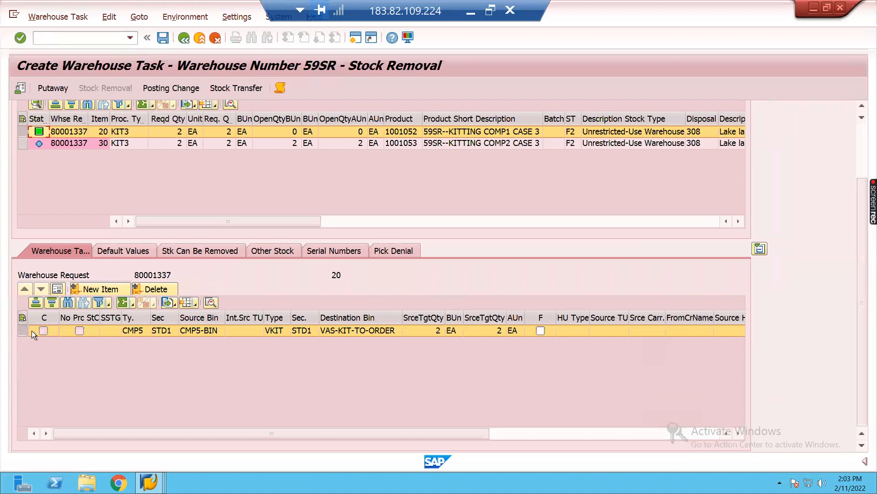
left_click(57, 289)
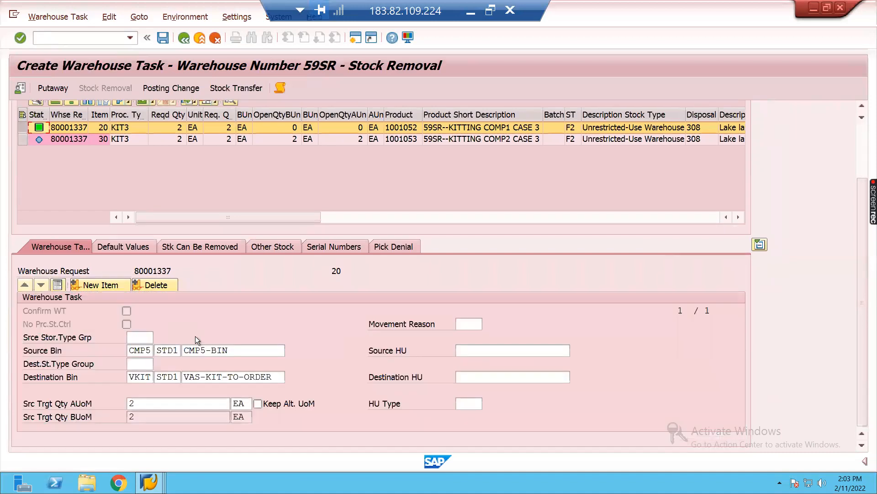
left_click(232, 350)
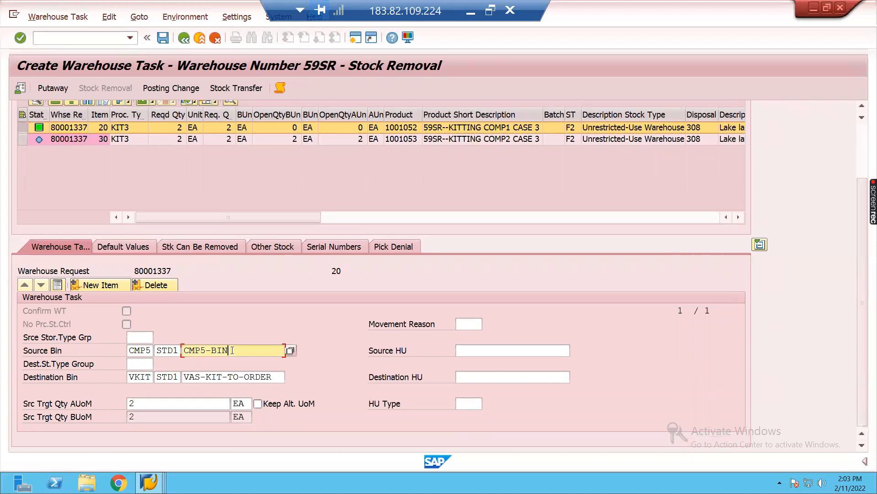
left_click(282, 377)
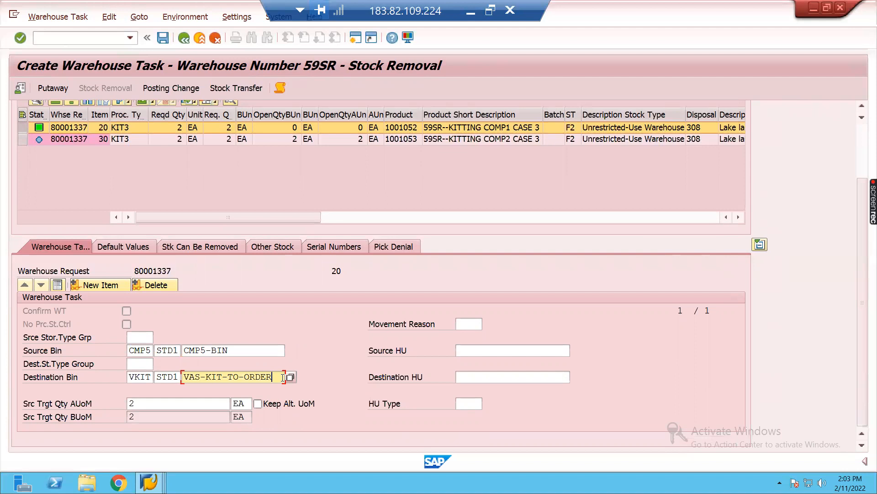
left_click_drag(282, 377, 183, 377)
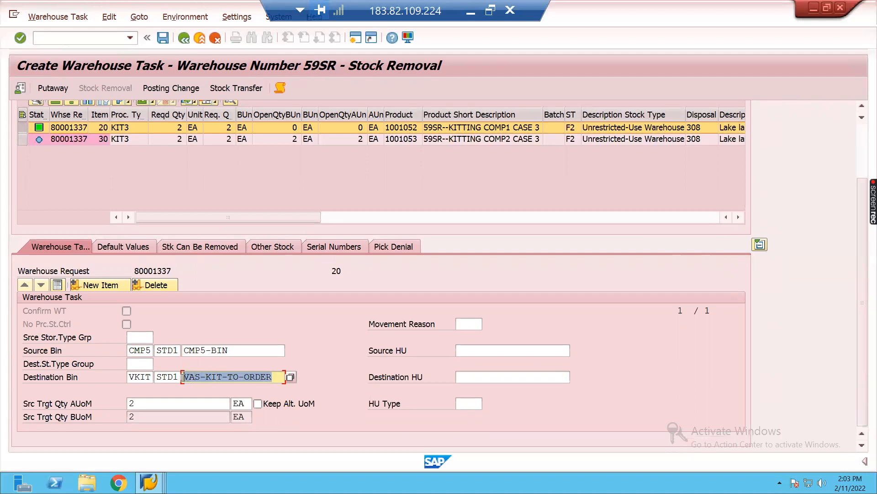
left_click(183, 378)
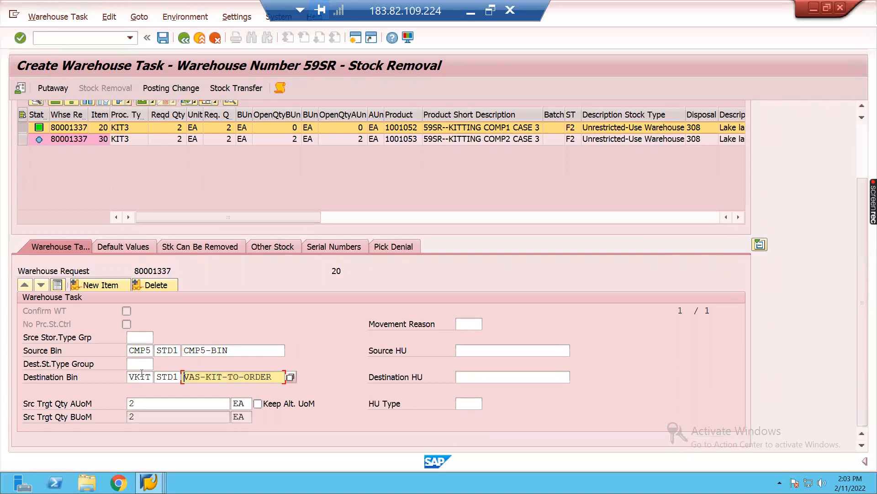
left_click(56, 288)
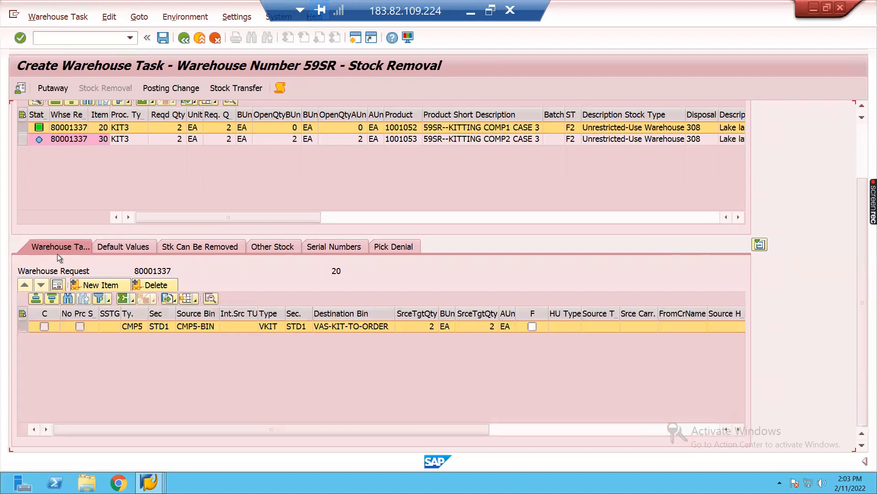
Create the warehouse task for component item 30, product 1001053, and check its source storage type and source bin.
left_click(23, 139)
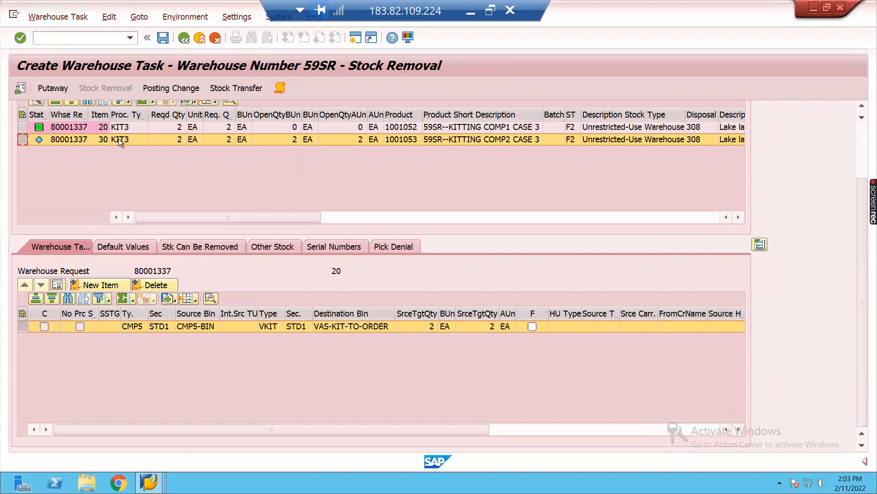
left_click(863, 145)
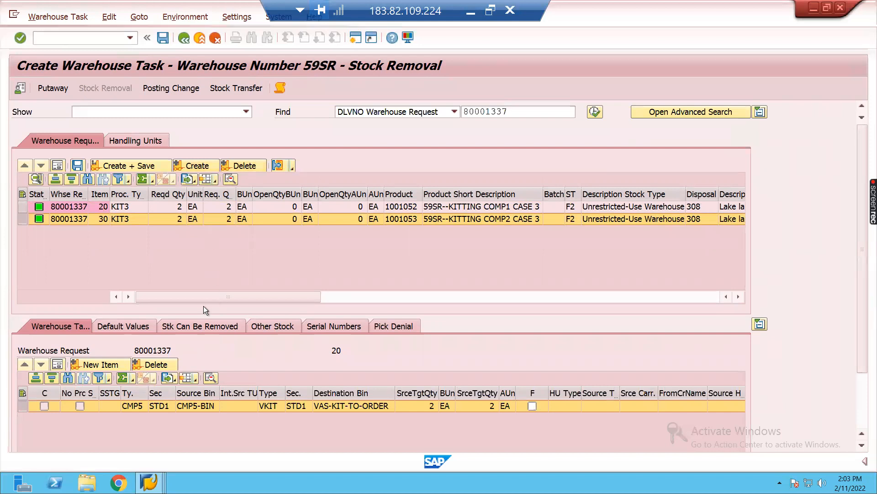
left_click(130, 405)
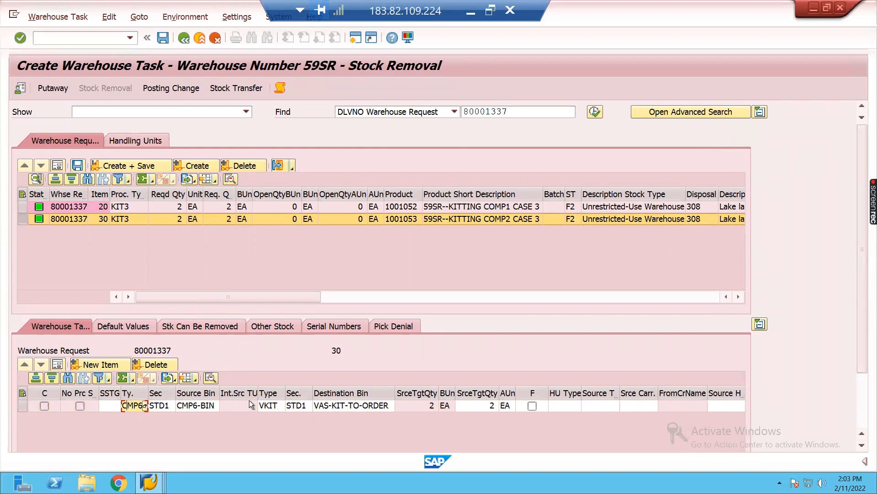
left_click(194, 407)
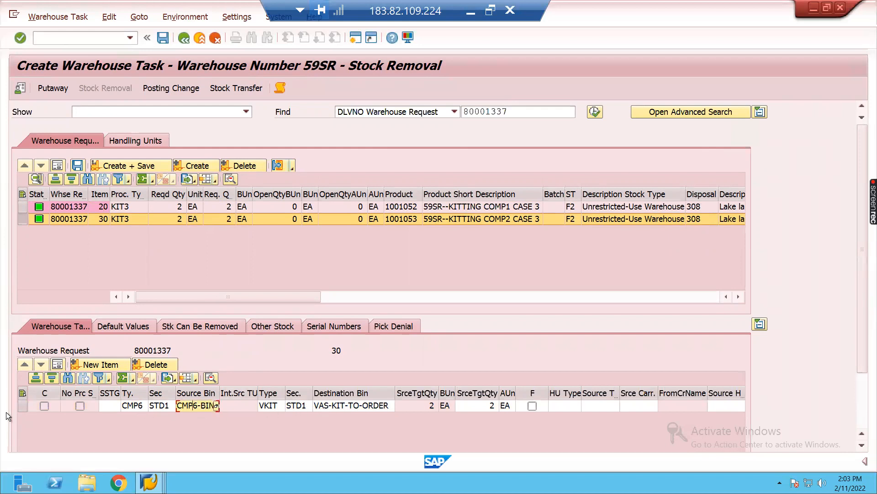
key("BackSpace")
left_click(24, 409)
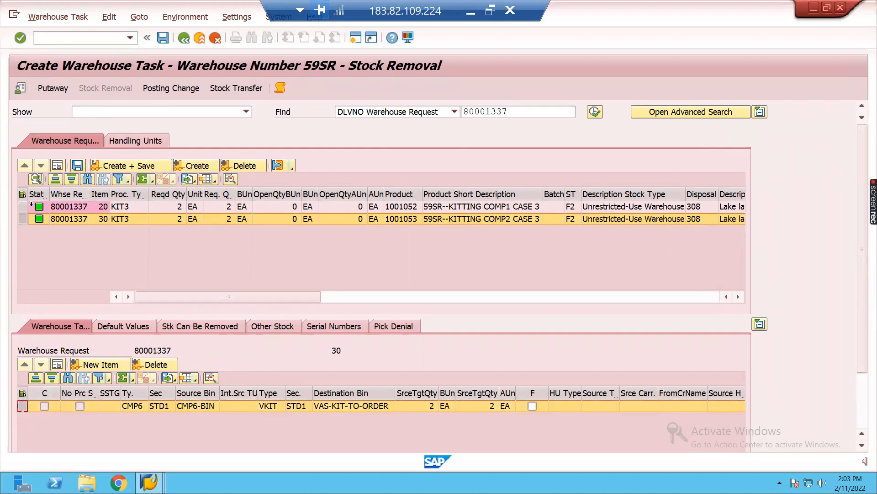
Save the warehouse tasks for component items 20 and 30 and open warehouse task confirmation.
left_click(21, 194)
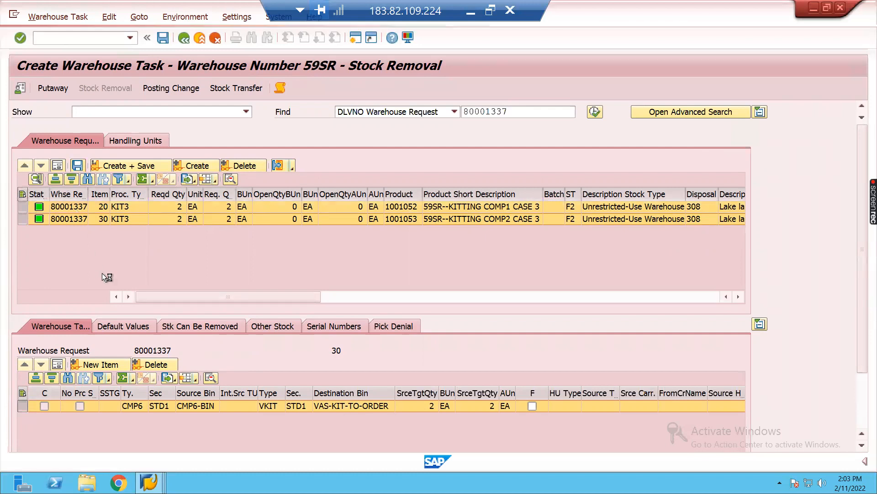
left_click(64, 17)
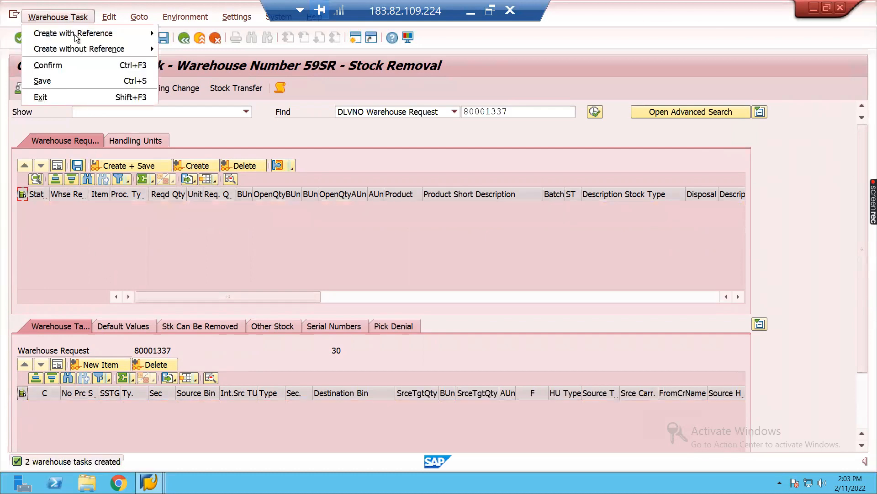
left_click(78, 65)
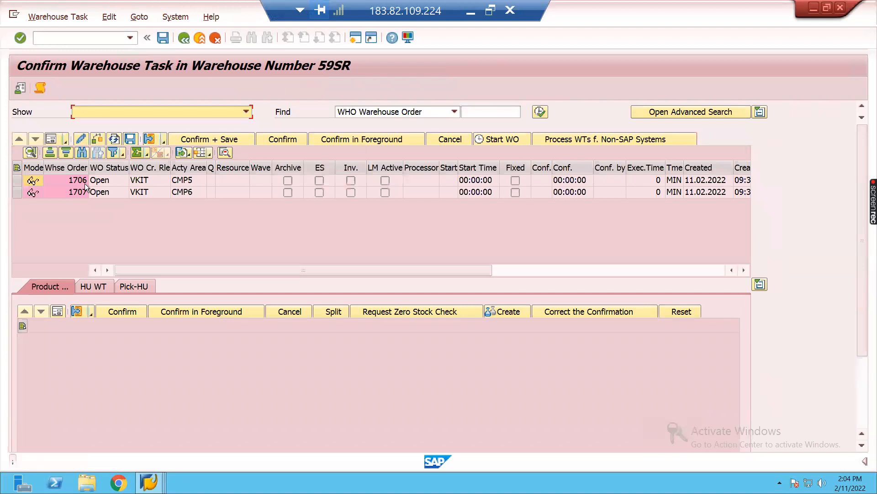
Display the product task and the pick handling unit of the warehouse order in activity area CMP5, and return to its product tasks.
left_click(16, 167)
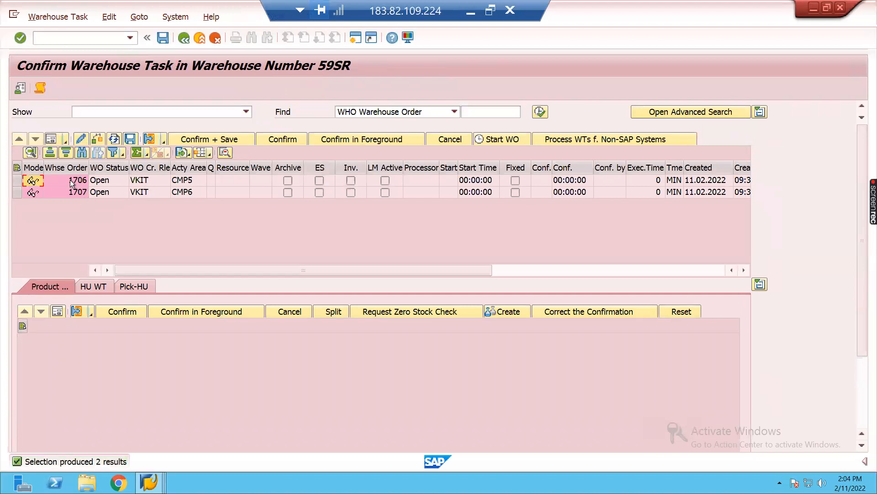
left_click(143, 180)
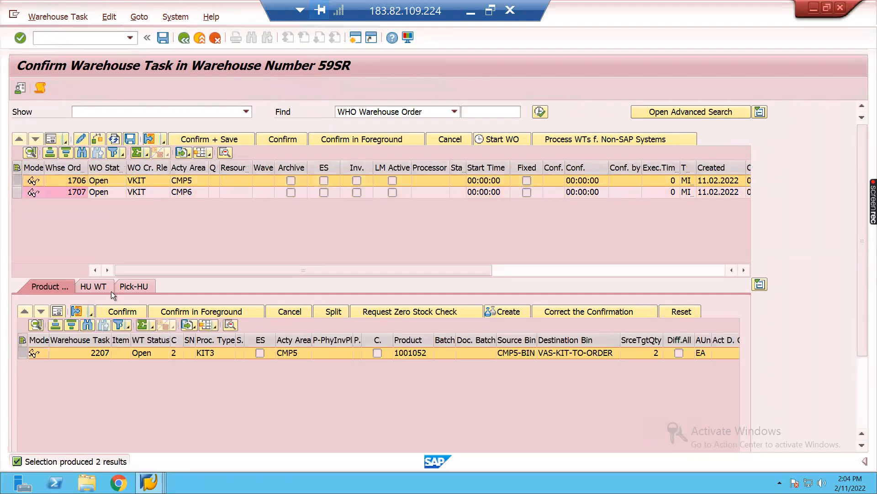
left_click(138, 286)
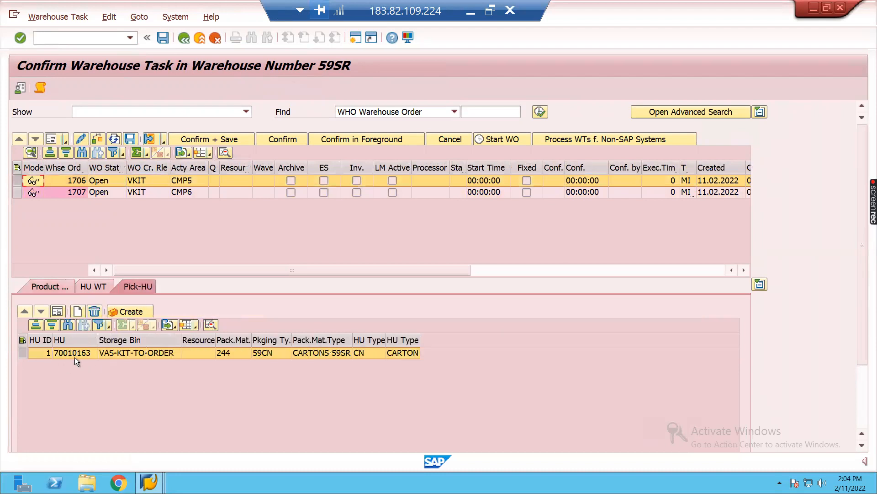
left_click(75, 354)
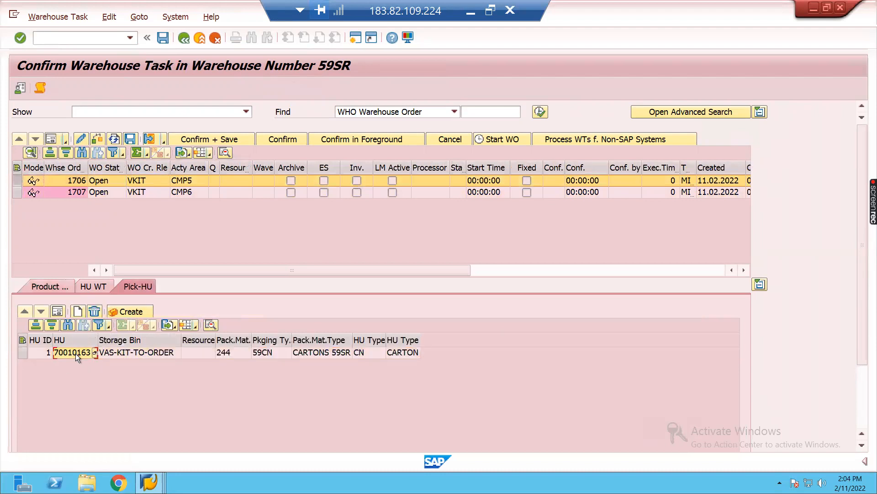
left_click(17, 167)
left_click(34, 285)
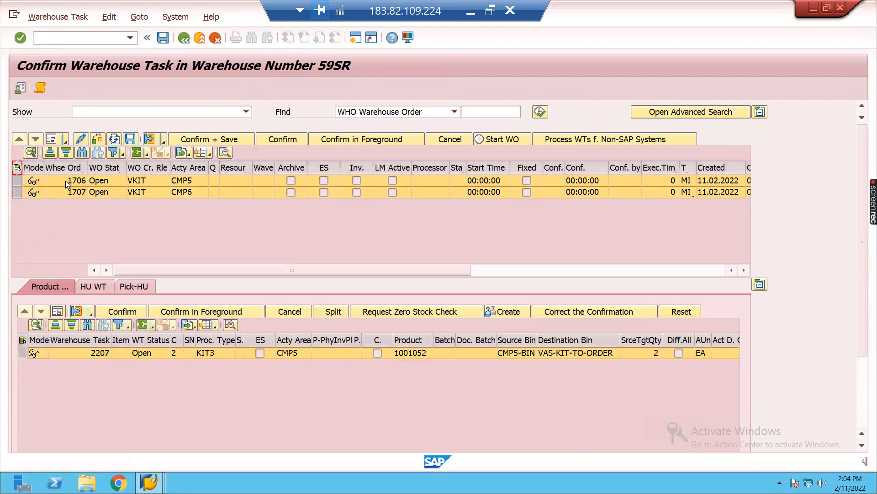
Open the details of product 1001052's warehouse task and review the remaining columns of the warehouse order list.
double_click(118, 179)
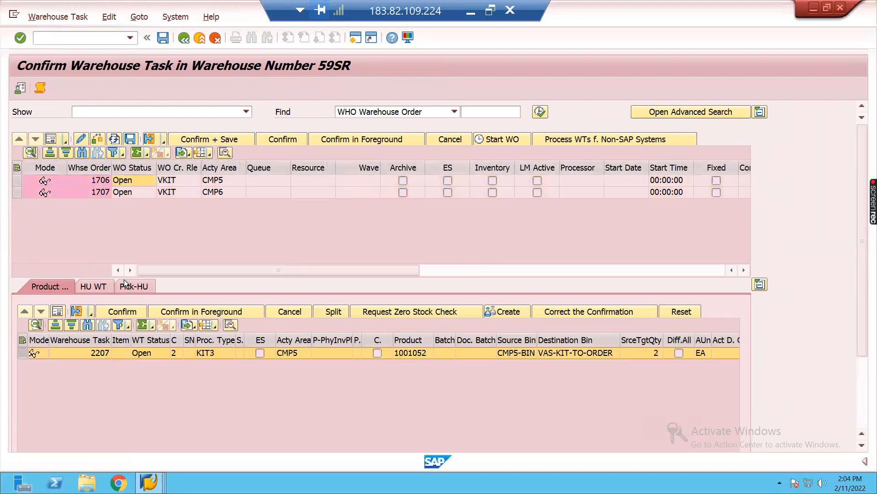
left_click(57, 312)
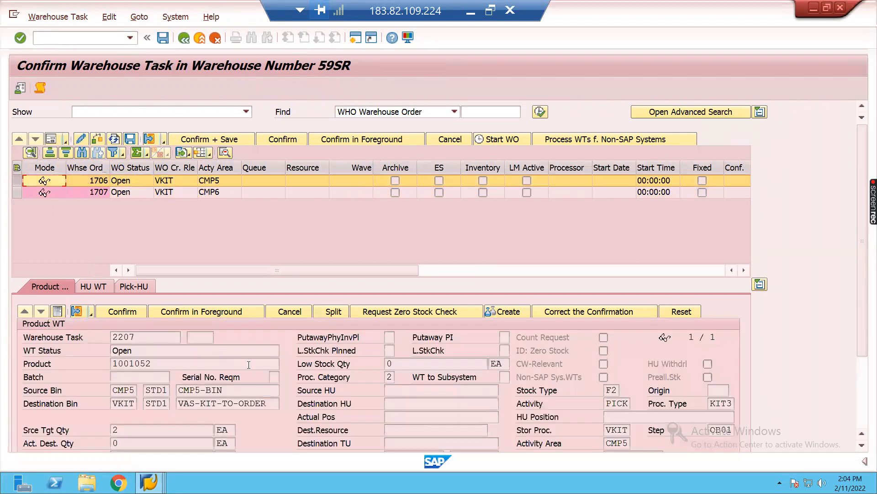
scroll(192, 393, "down", 1)
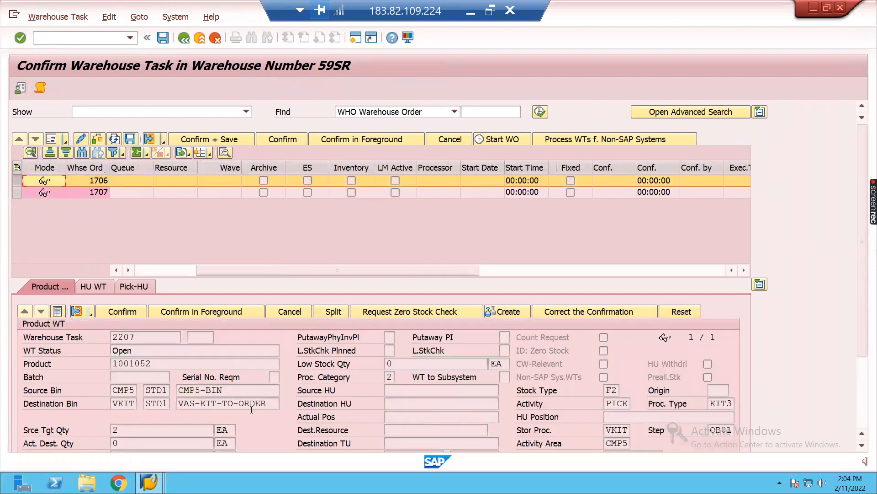
scroll(519, 361, "down", 3)
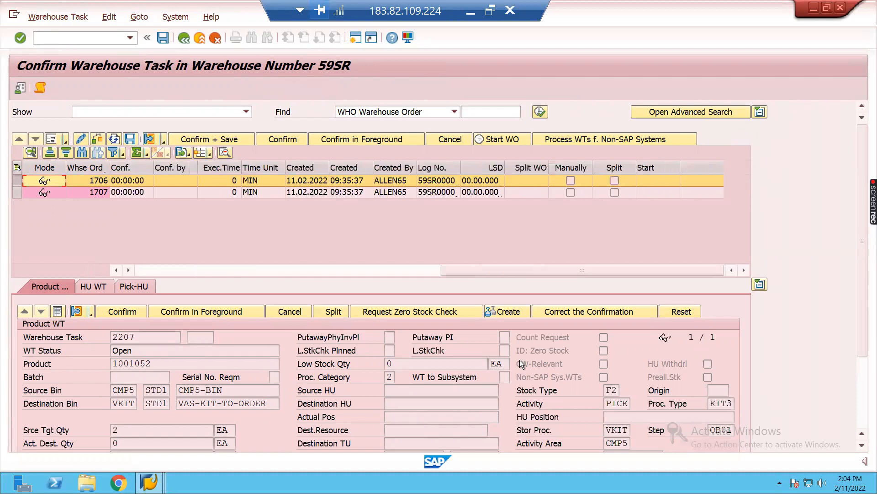
Return the product task to list view, then confirm and save both warehouse orders in activity areas CMP5 and CMP6.
scroll(805, 270, "down", 3)
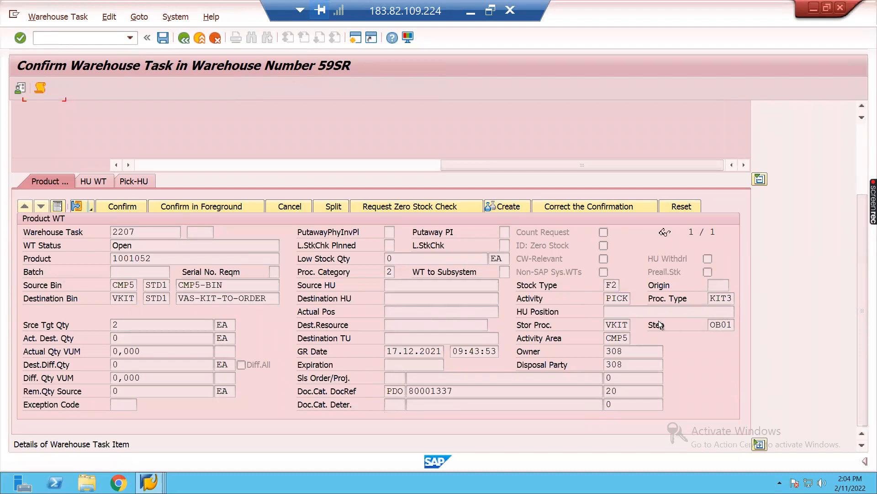
left_click(57, 206)
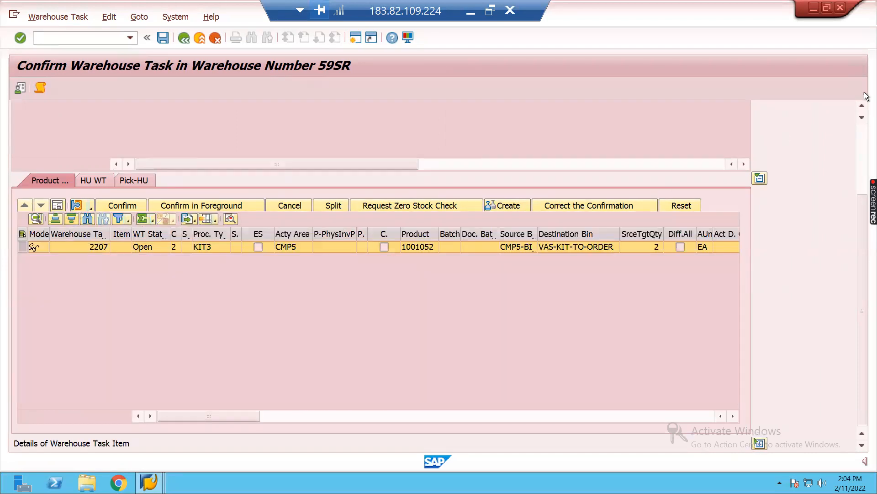
left_click(863, 135)
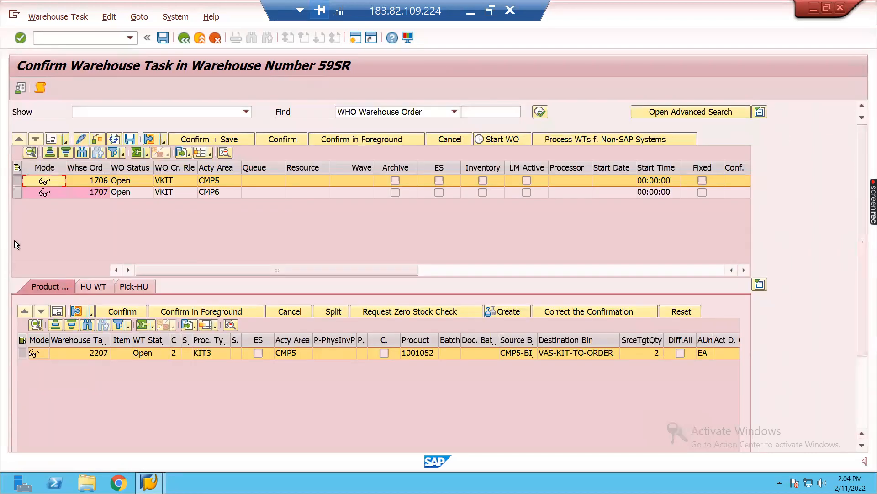
left_click(17, 167)
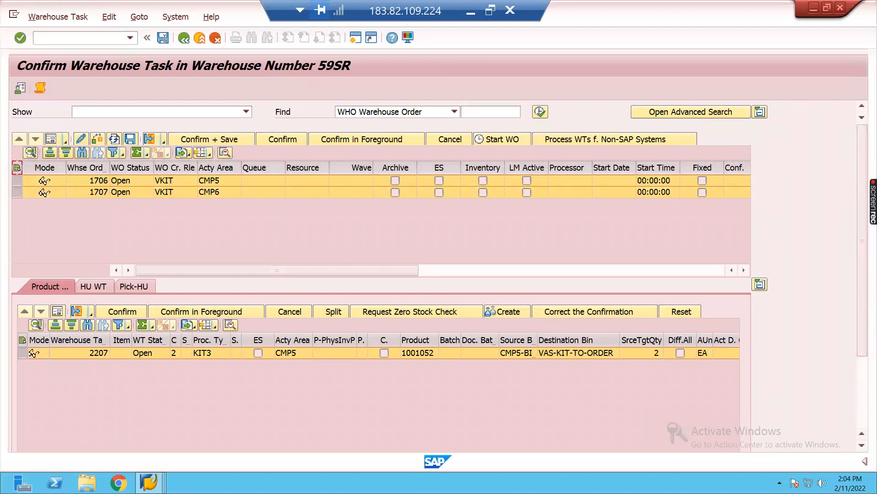
left_click(202, 139)
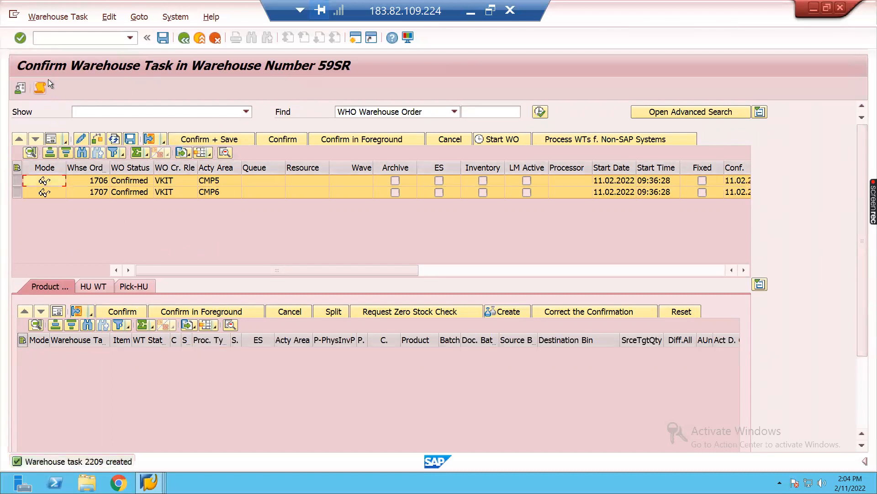
Open VAS order confirmation in a new session with /o/scwm/vasexec and choose work center KITO.
left_click(59, 35)
type("/o/scwm/vasexec")
key("Return")
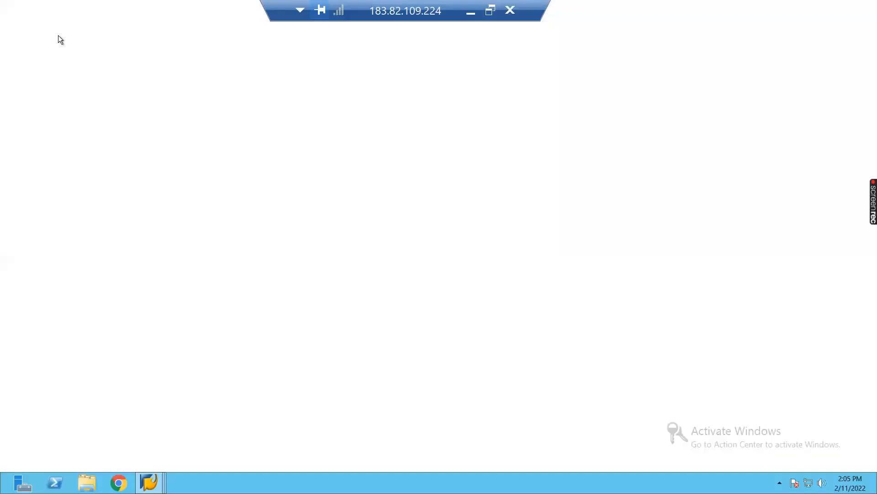
left_click(214, 139)
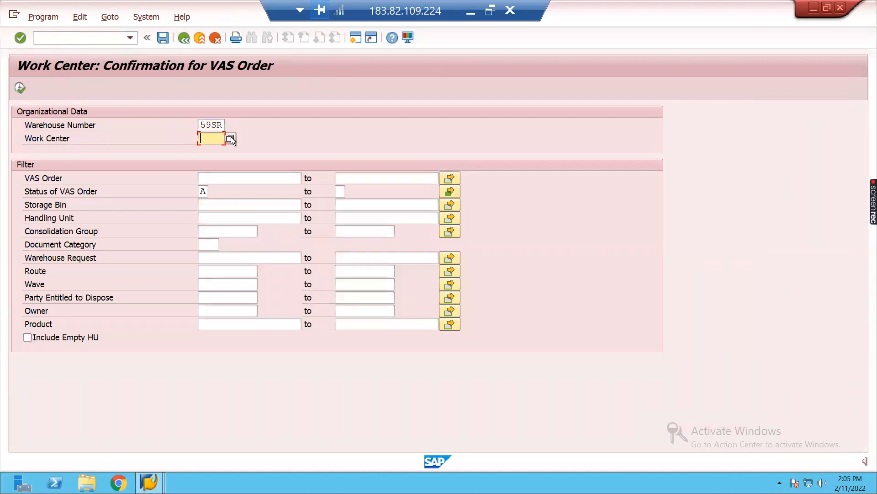
left_click(233, 138)
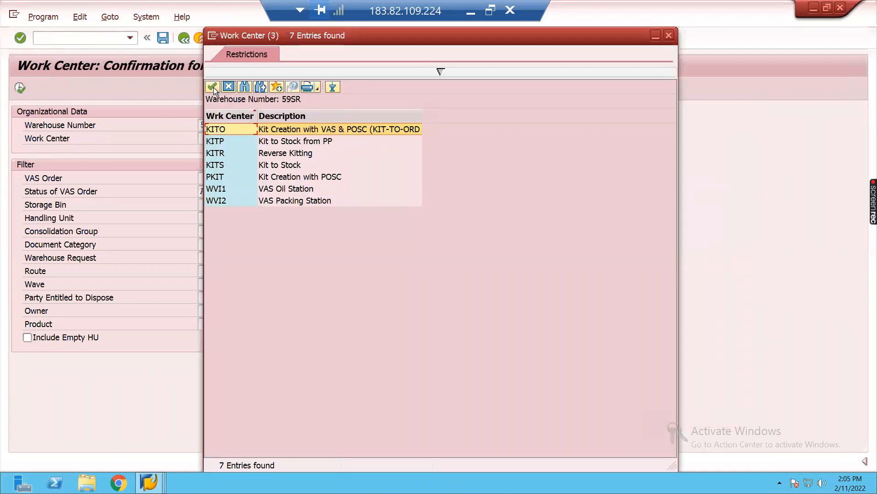
left_click(213, 87)
left_click(229, 176)
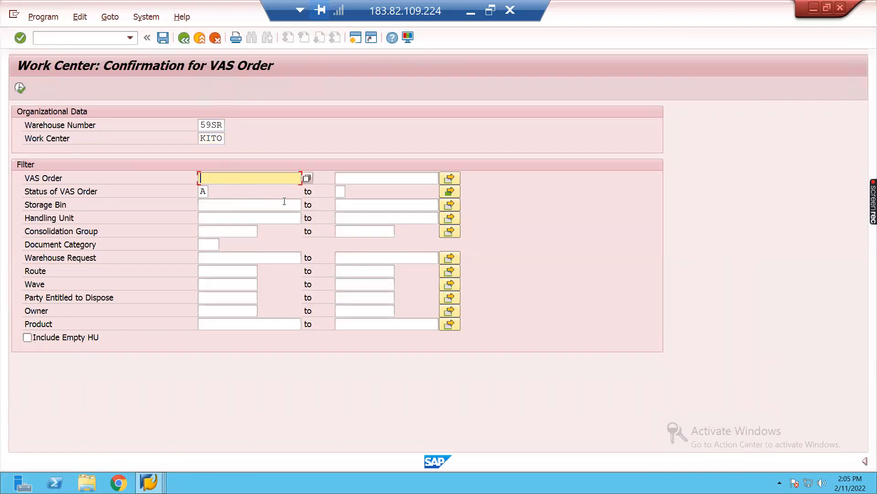
Filter the VAS orders by handling units 70010163 to 70010164 and status A to D, and execute the selection.
left_click(237, 220)
type("70010163")
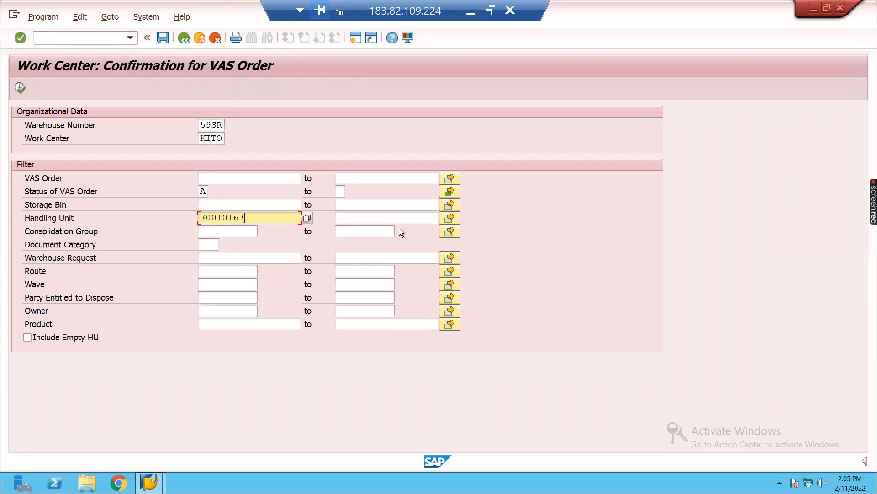
left_click(369, 219)
type("70010163")
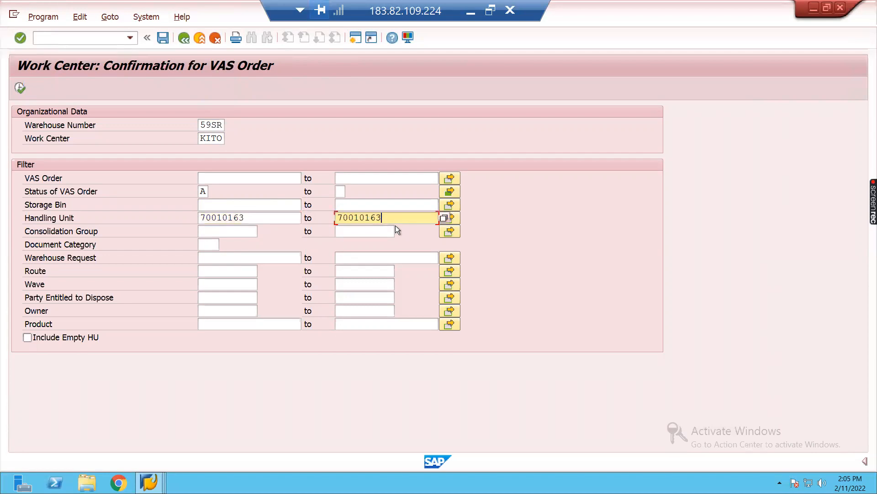
key("BackSpace")
type("4")
left_click(340, 193)
type("D")
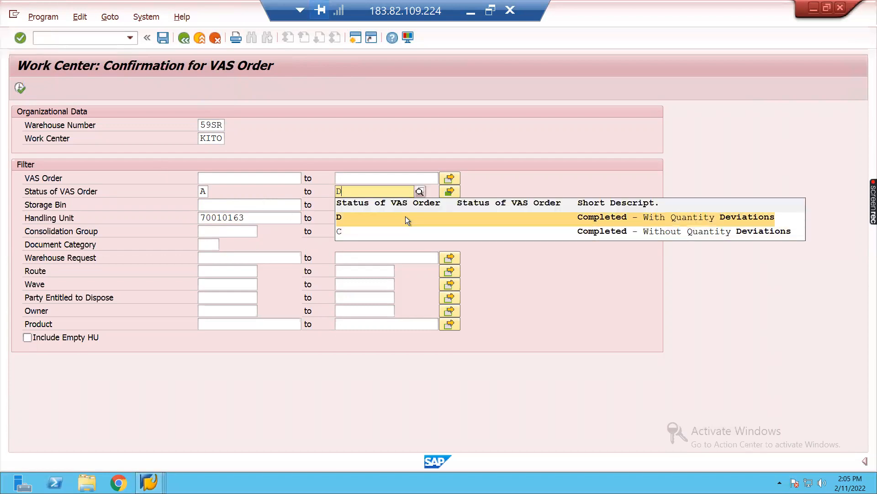
left_click(406, 217)
left_click(20, 88)
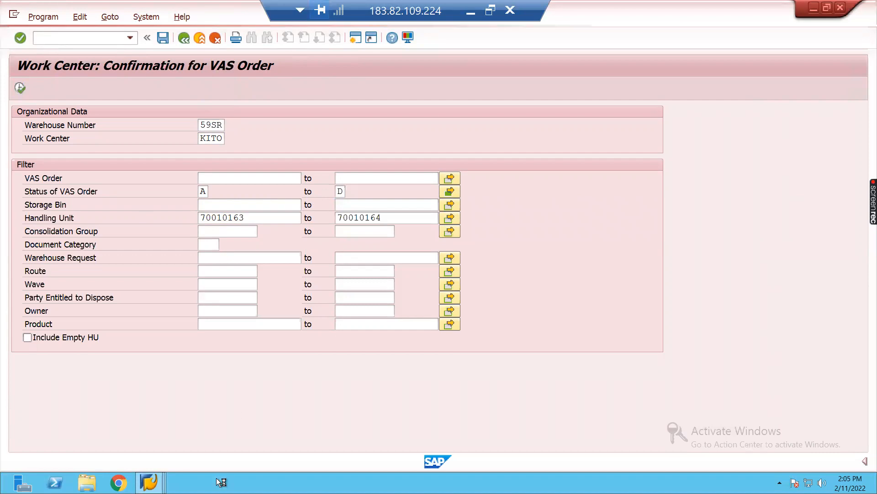
Switch to the warehouse task confirmation session, return to the outbound delivery order and select header item 10.
left_click(149, 483)
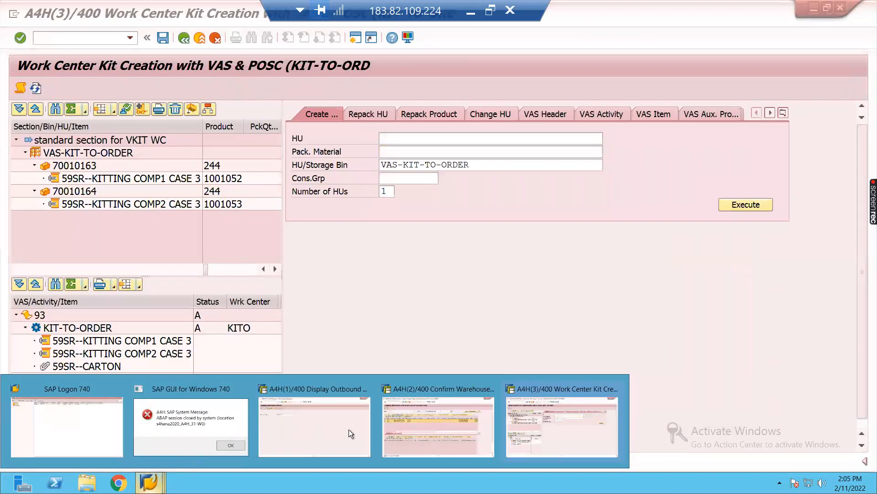
left_click(429, 424)
left_click(187, 38)
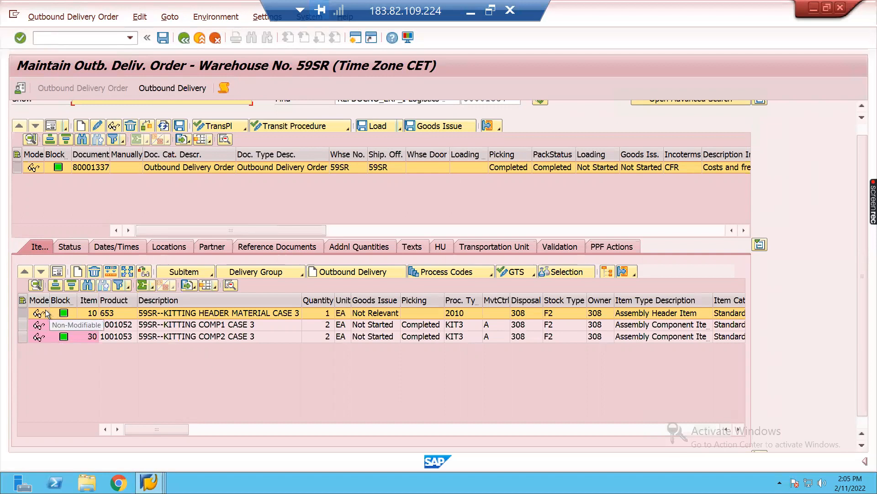
left_click(98, 312)
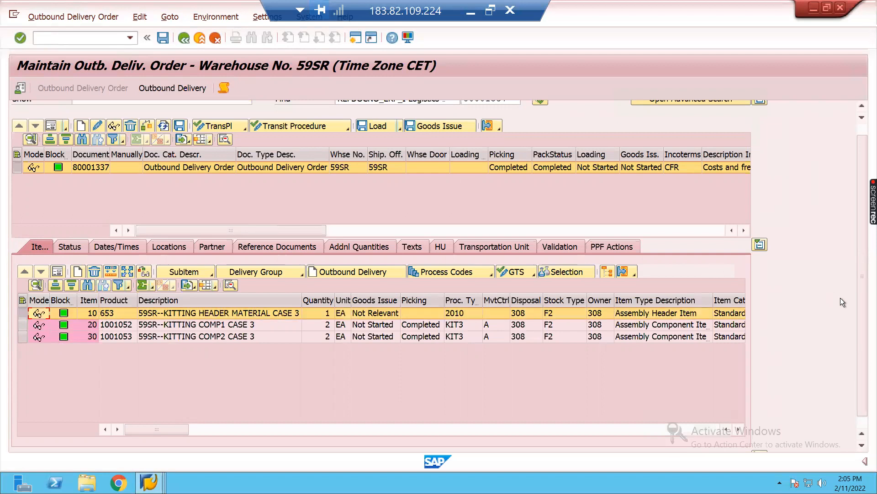
left_click(862, 444)
left_click(862, 446)
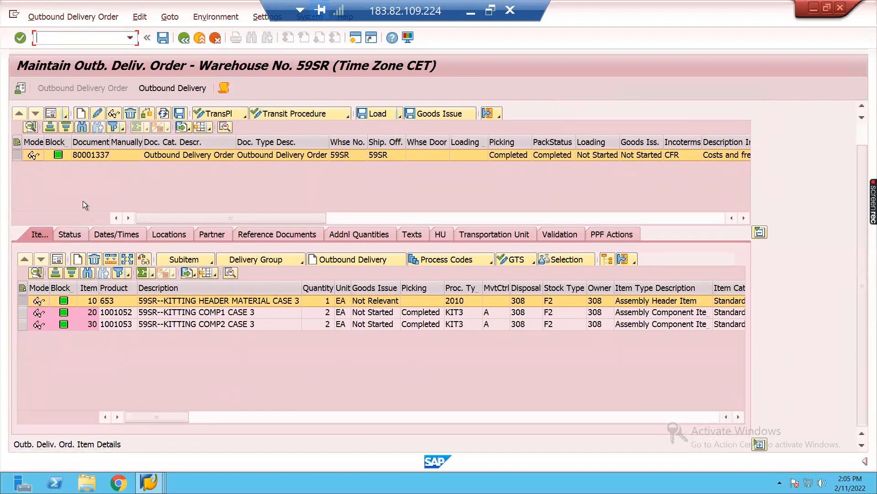
Select component items 20 and 30 in turn and check the delivery order's header-level reference documents.
left_click(91, 313)
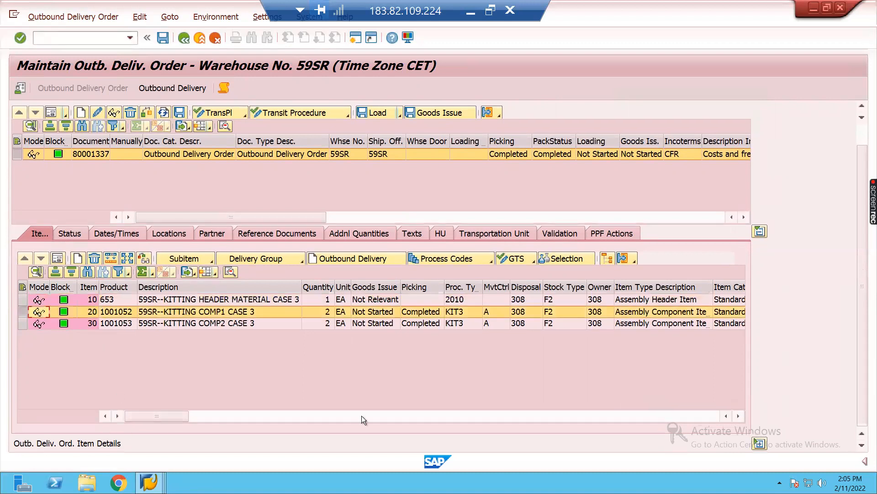
left_click_drag(858, 264, 860, 343)
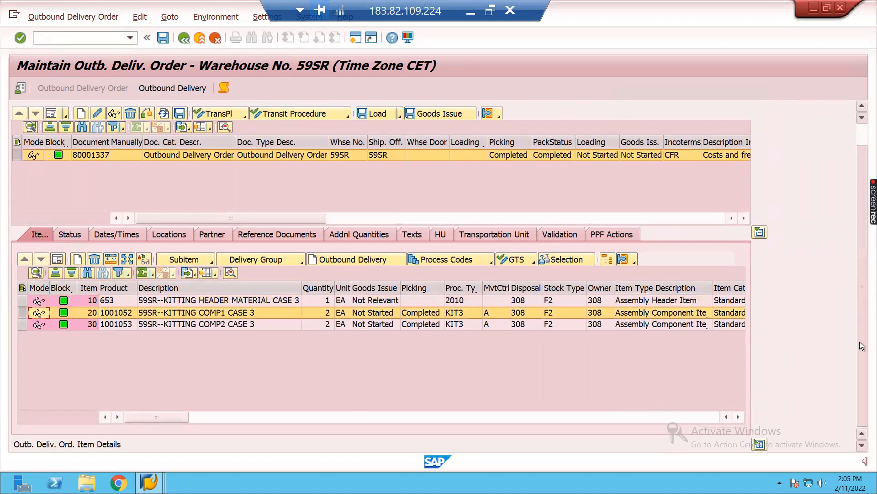
left_click(264, 233)
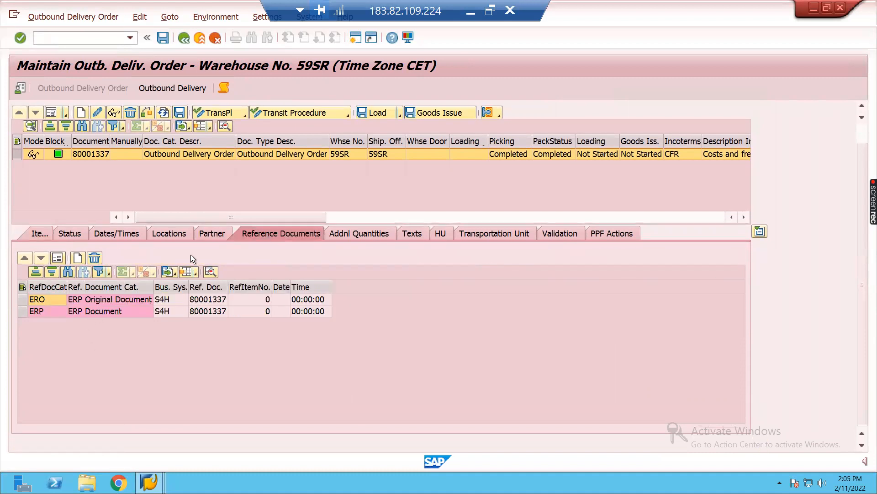
left_click(40, 234)
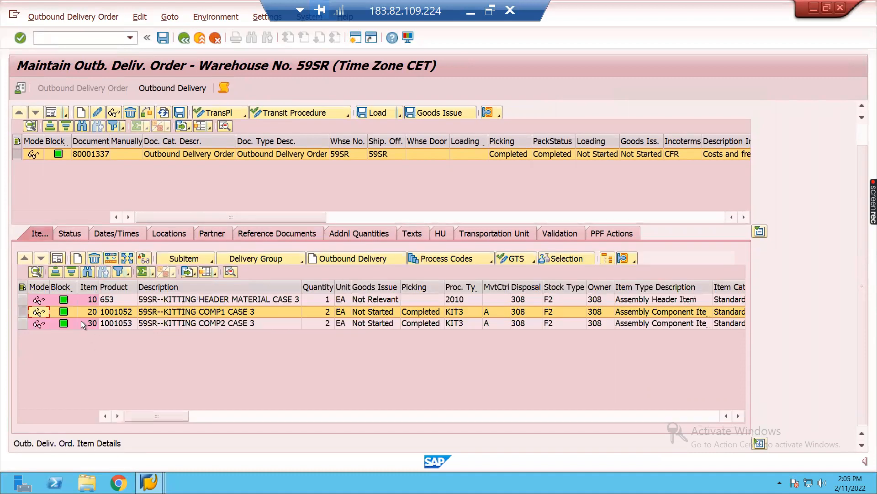
left_click(81, 322)
left_click(30, 323)
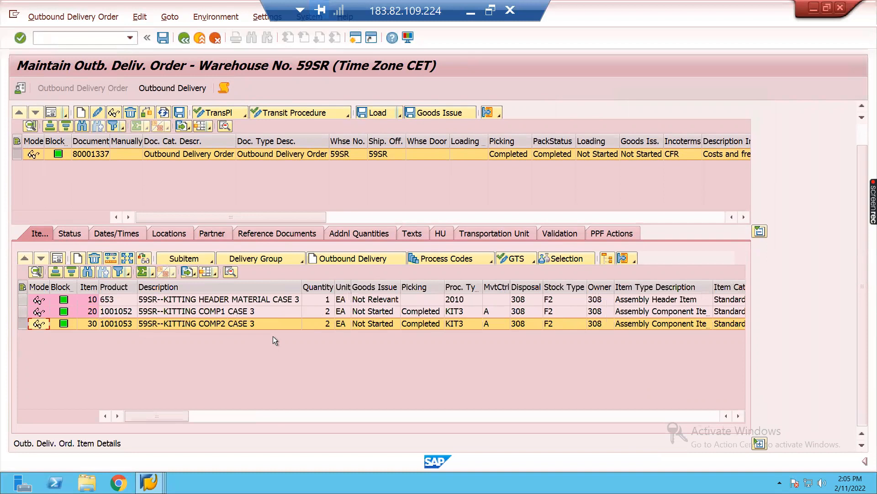
scroll(851, 224, "up", 1)
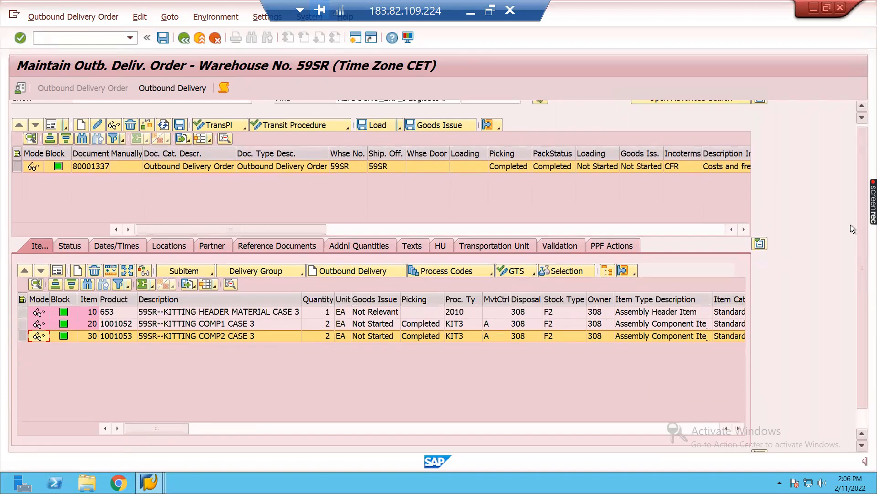
scroll(844, 270, "down", 1)
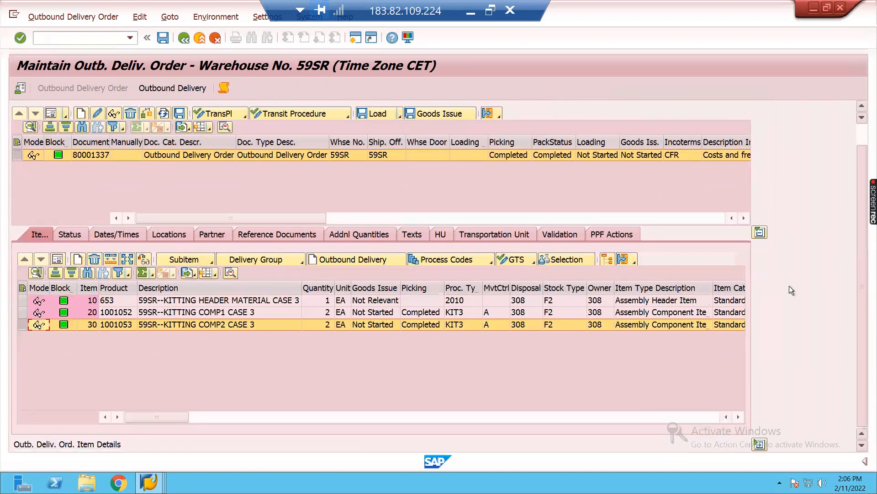
left_click(259, 236)
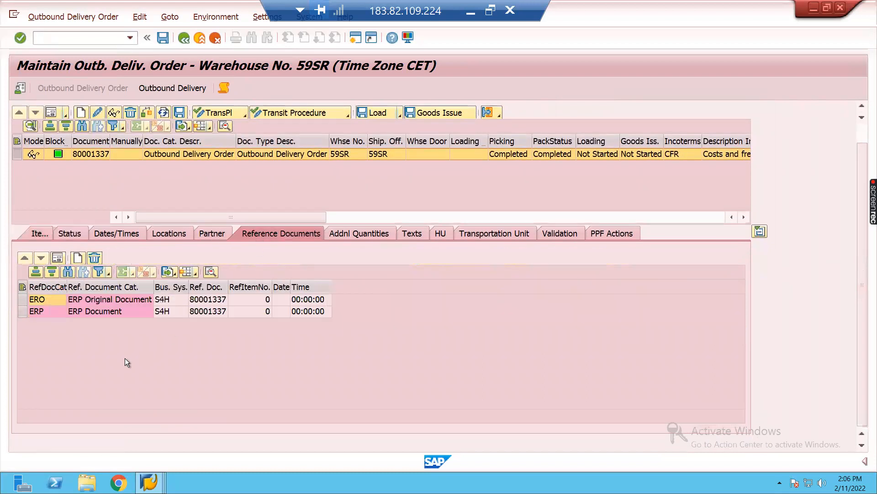
left_click(40, 233)
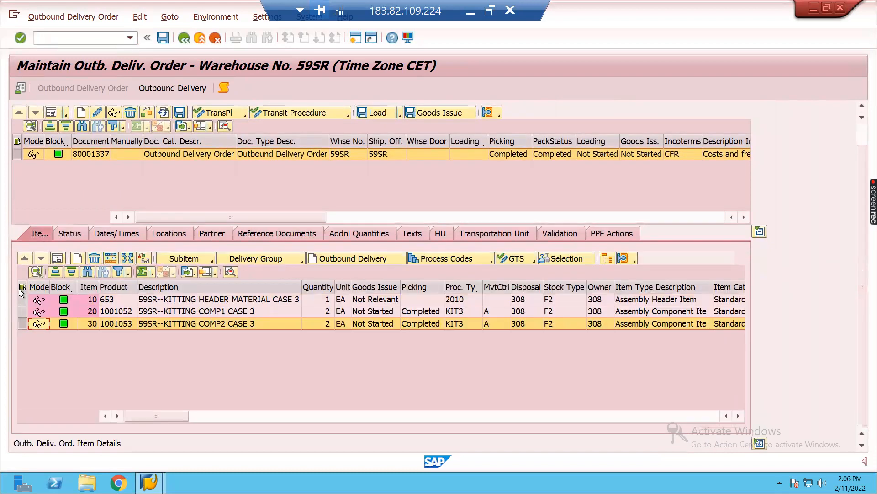
Open the item details of header item 10, product 653, and check its reference documents and the VAS order in its document flow.
left_click(120, 298)
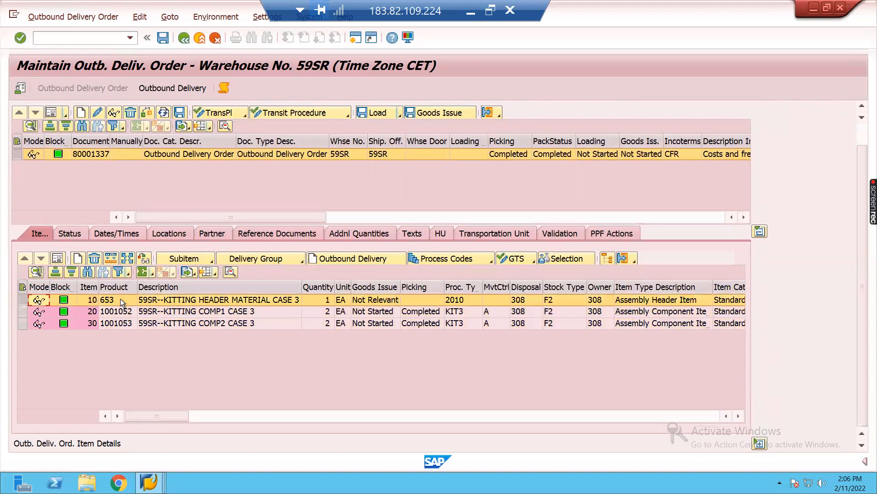
left_click(613, 415)
left_click(759, 444)
left_click(441, 416)
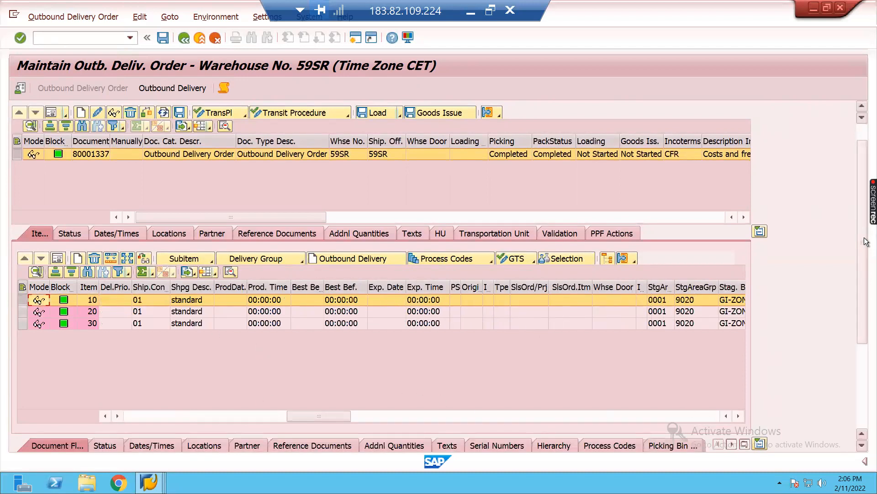
scroll(866, 242, "down", 3)
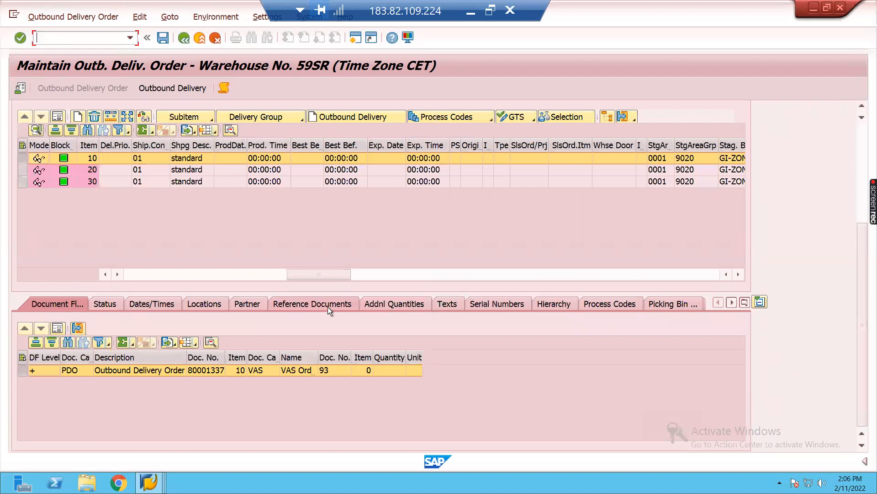
left_click(327, 305)
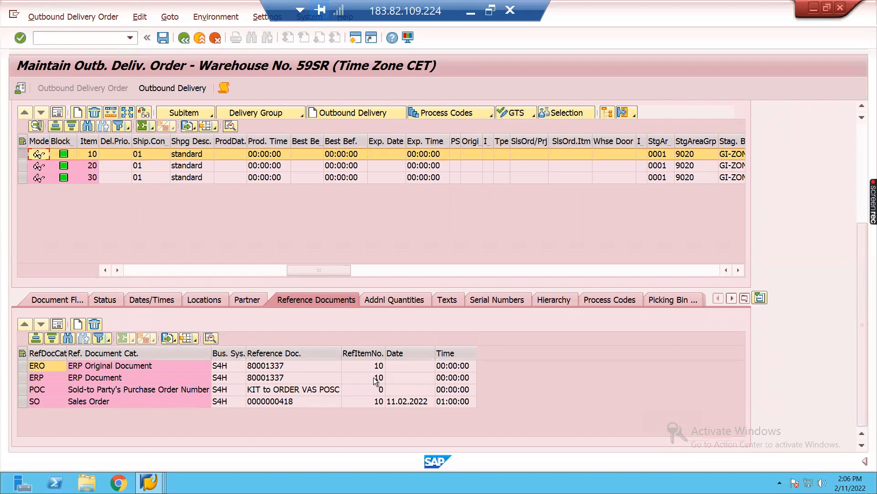
left_click(67, 298)
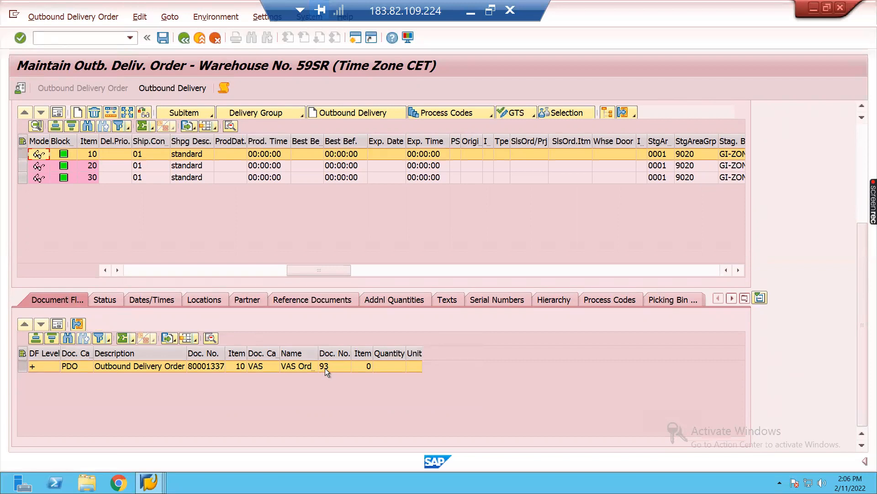
left_click(325, 369)
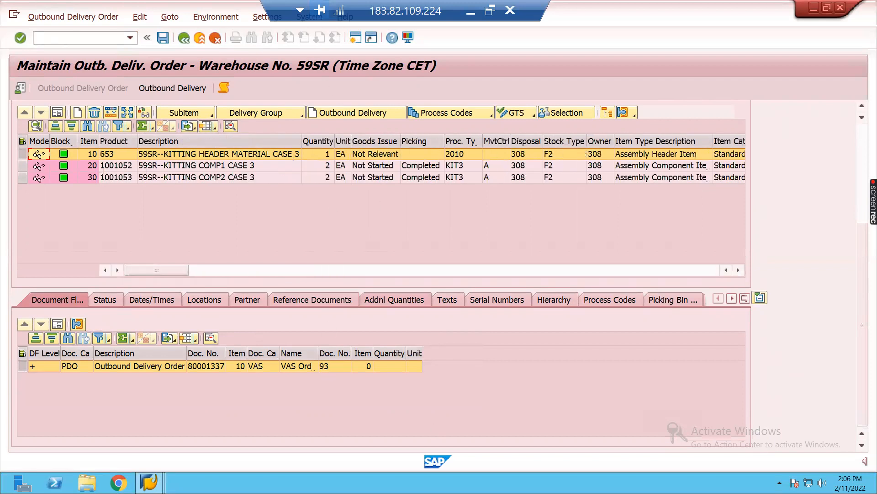
Switch back to the kit creation work center session and select handling units 70010163 and 70010164 in turn.
left_click(149, 482)
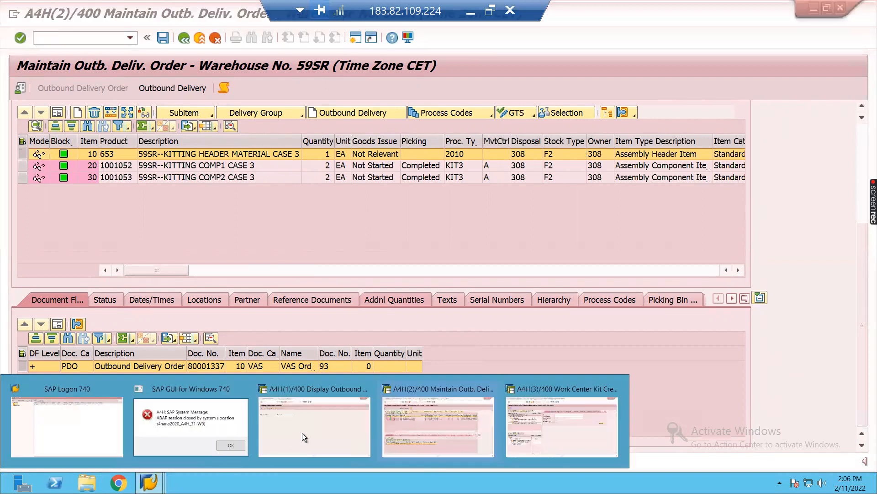
left_click(561, 413)
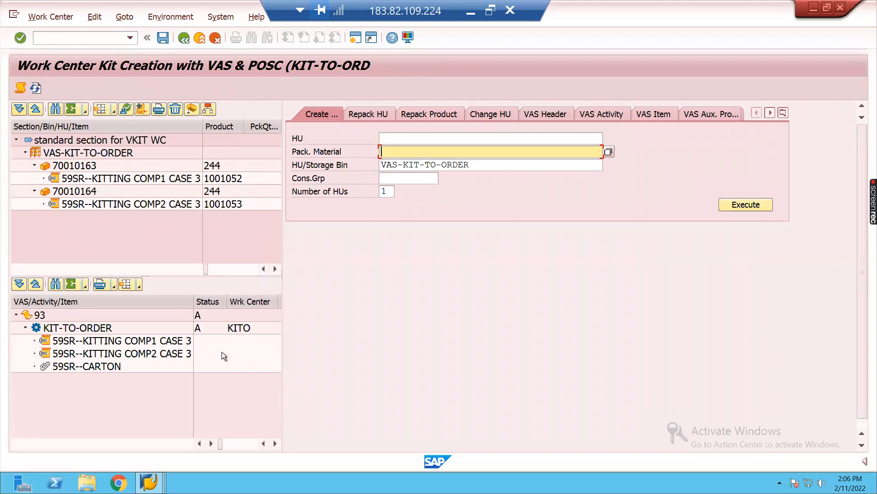
left_click(89, 167)
left_click(87, 190)
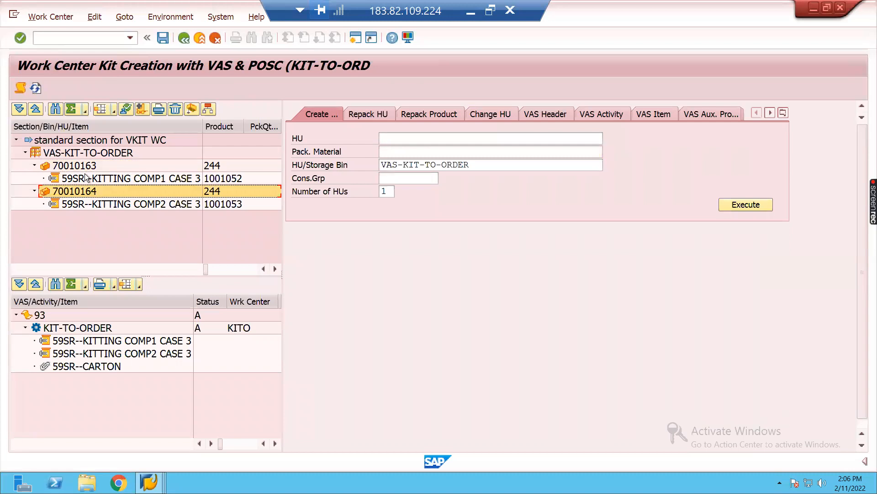
Create one new handling unit with packaging material 244 in storage bin VAS-KIT-TO-ORDER.
left_click(82, 166)
left_click(86, 191)
left_click(89, 169)
left_click(421, 152)
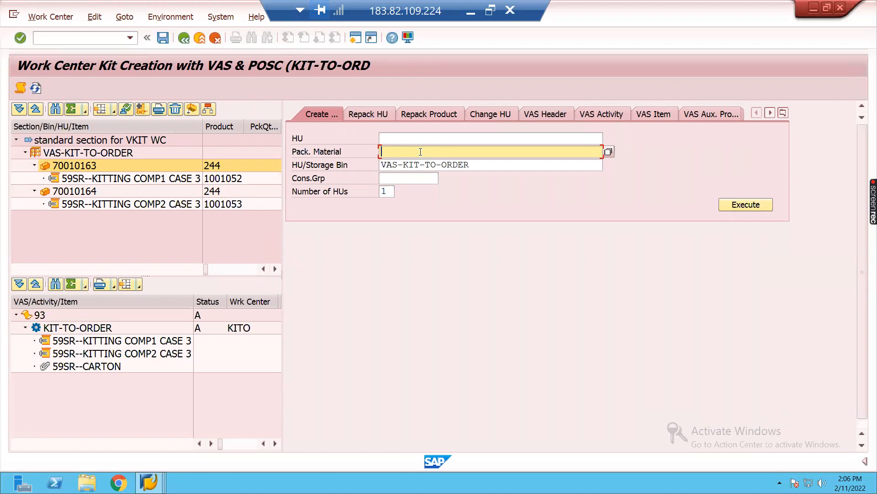
type("244")
left_click(740, 205)
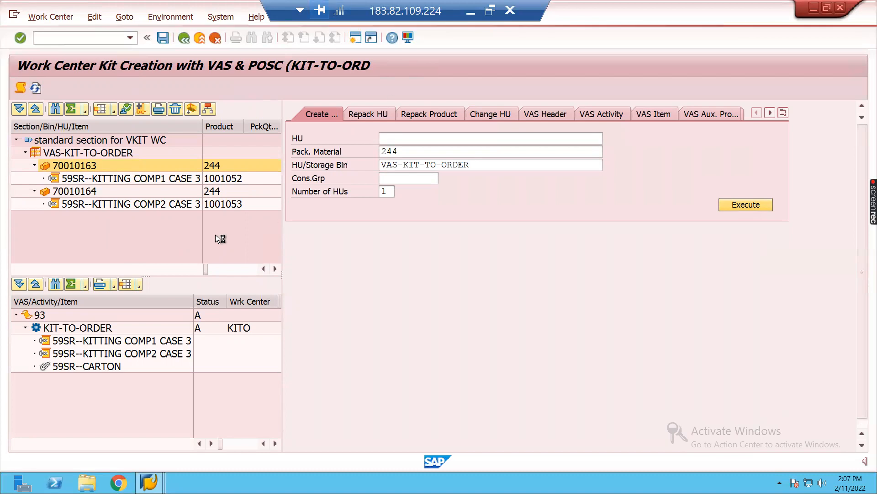
left_click_drag(372, 15, 419, 6)
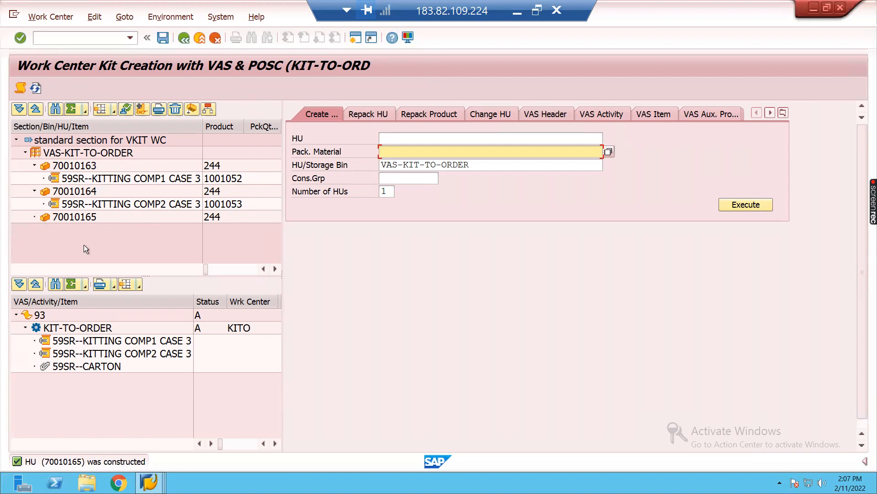
Repack components 1001052 and 1001053 from their pick handling units into the new handling unit 70010165 and select that unit.
left_click_drag(54, 178, 43, 220)
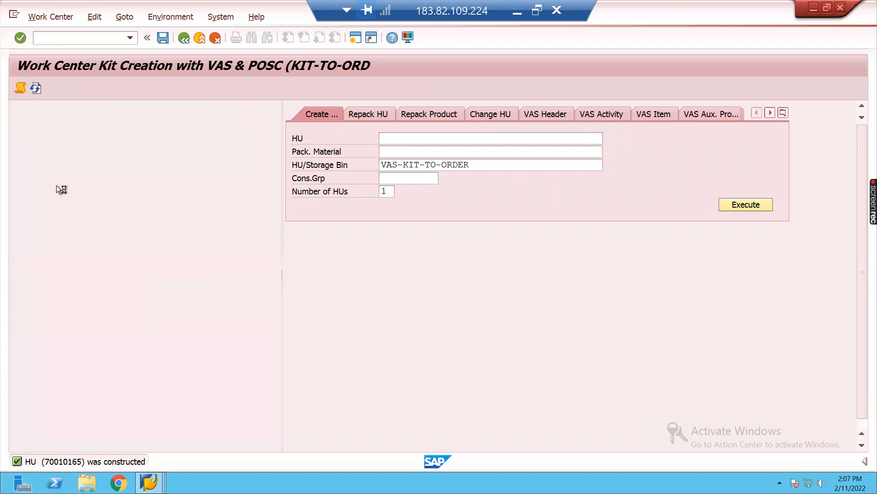
left_click_drag(60, 181, 44, 192)
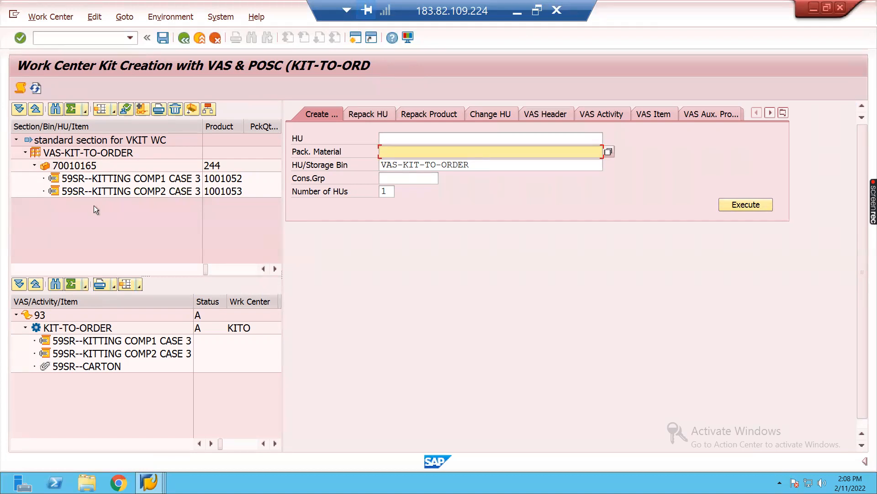
left_click(69, 166)
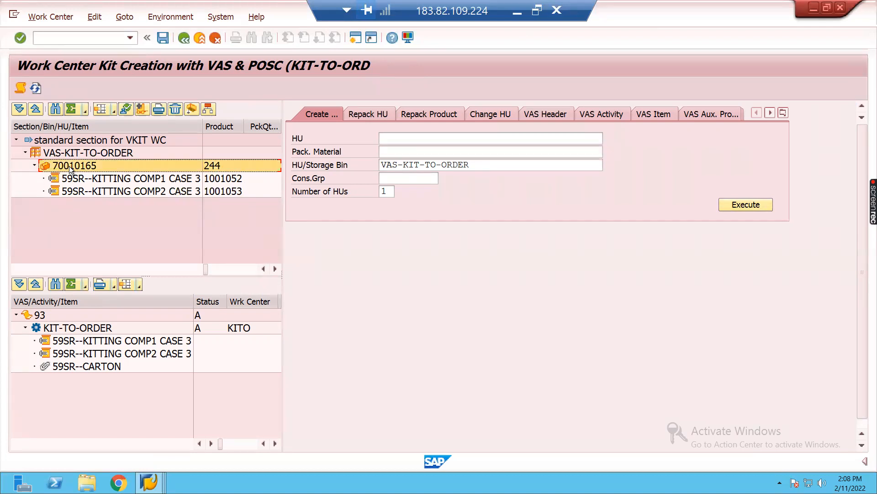
left_click(32, 166)
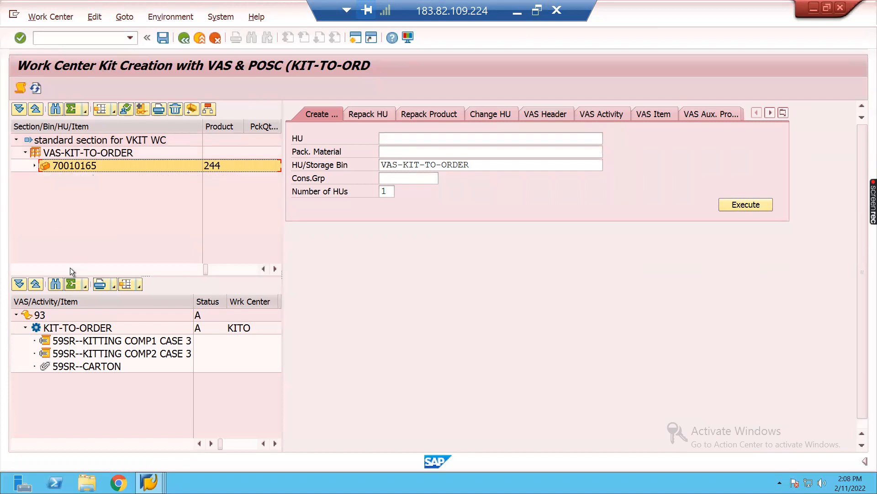
Start the KIT-TO-ORDER activity of VAS order 93 and end it without variances.
left_click(77, 329)
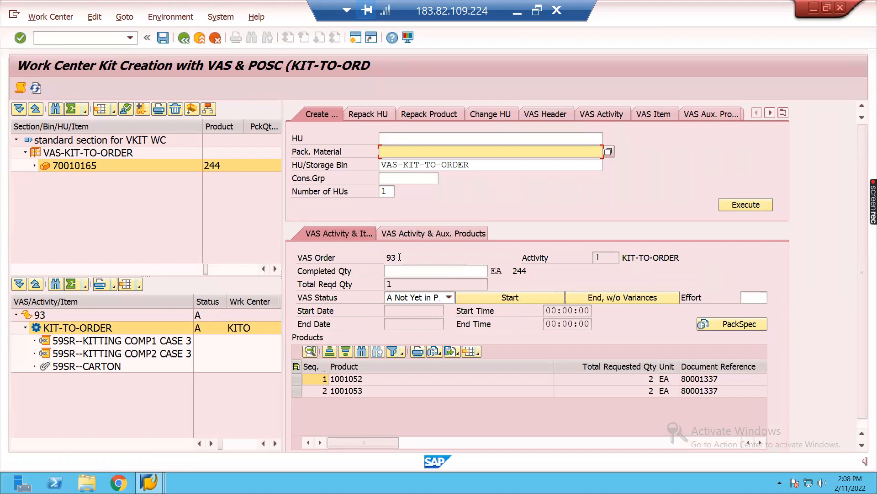
left_click(511, 300)
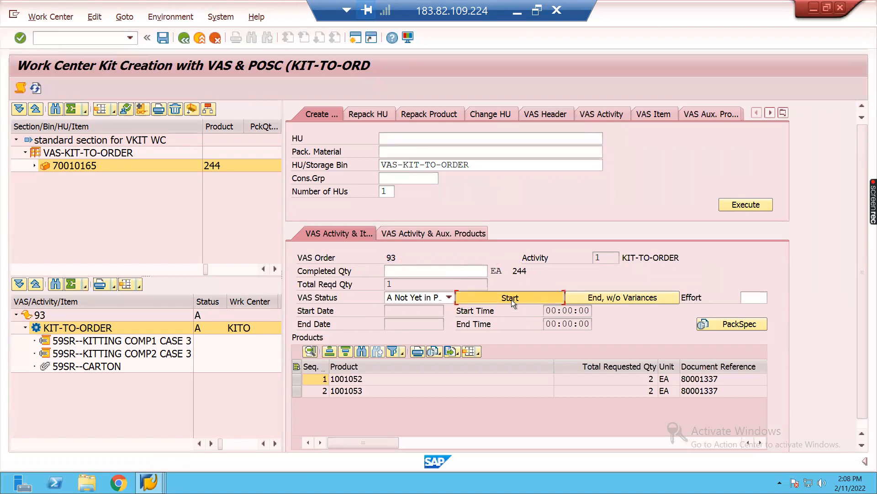
left_click(635, 297)
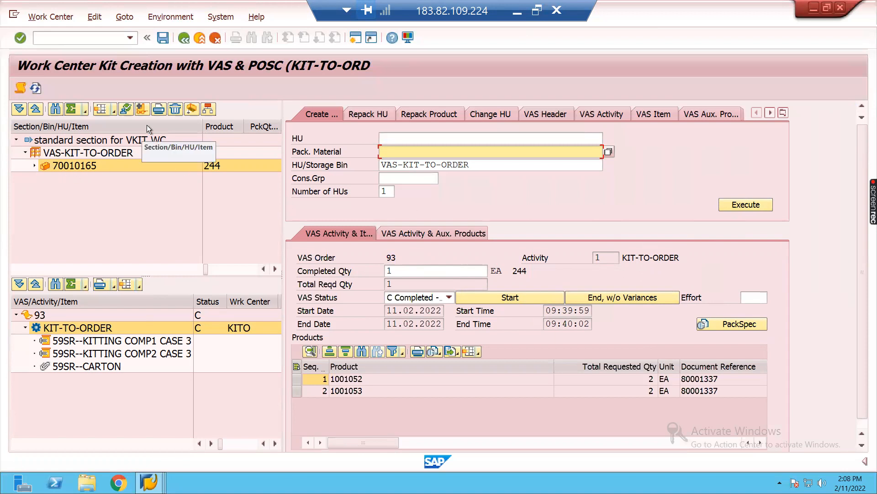
Create the kit for header material 653 from the components in handling unit 70010165.
left_click(208, 109)
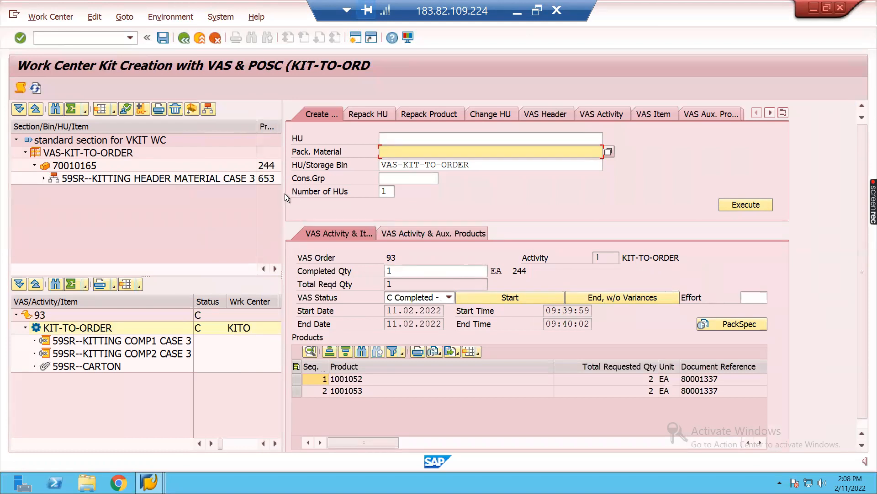
left_click_drag(284, 194, 365, 200)
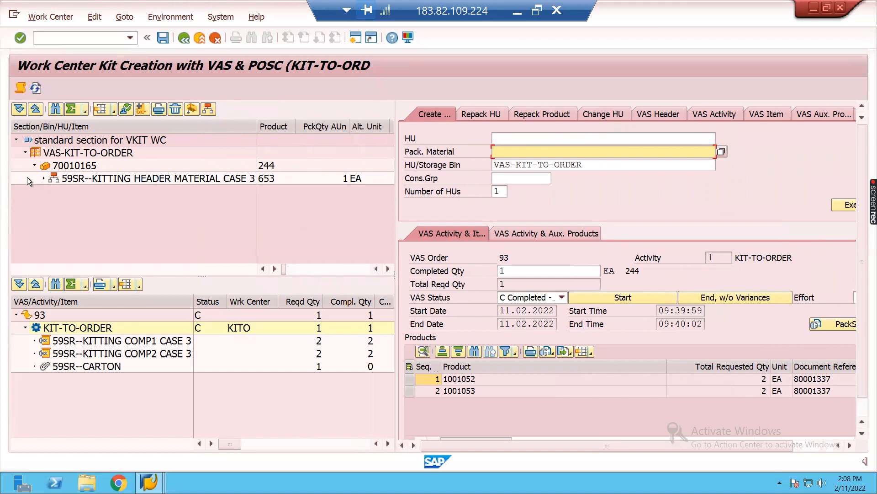
left_click(35, 166)
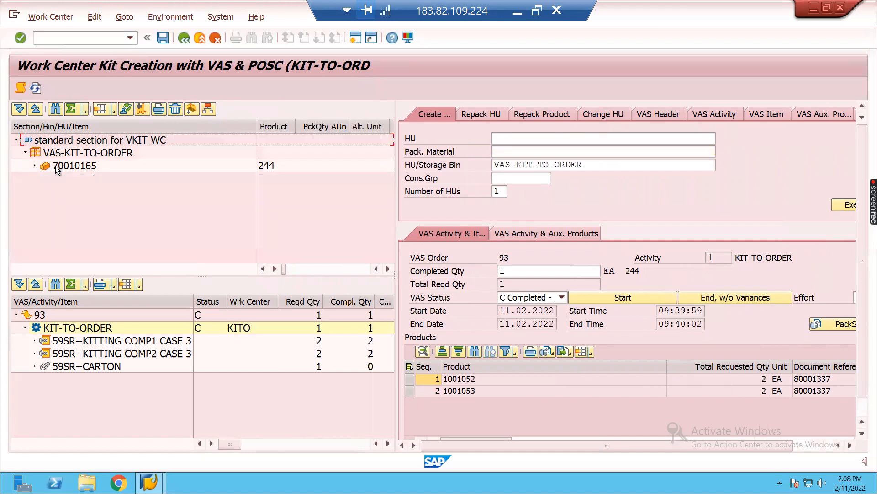
Check the storage process details of handling unit 70010165, complete its process step and refresh the work center.
left_click(56, 166)
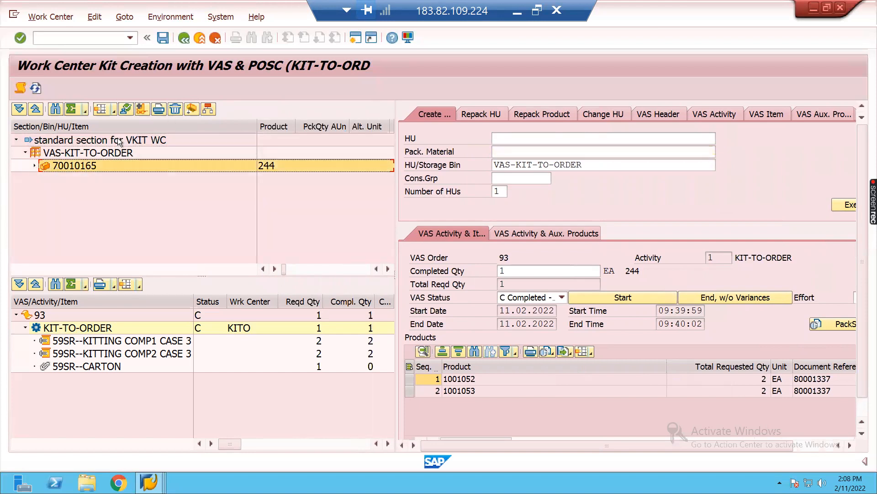
double_click(80, 166)
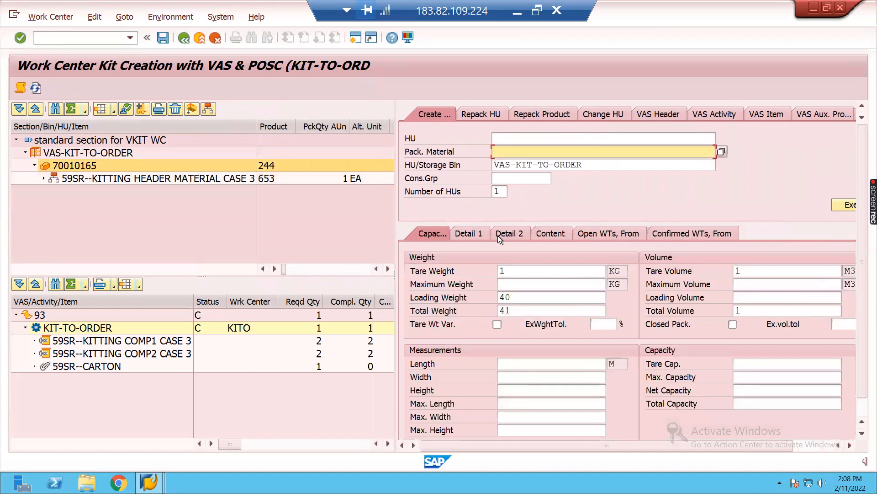
left_click(468, 233)
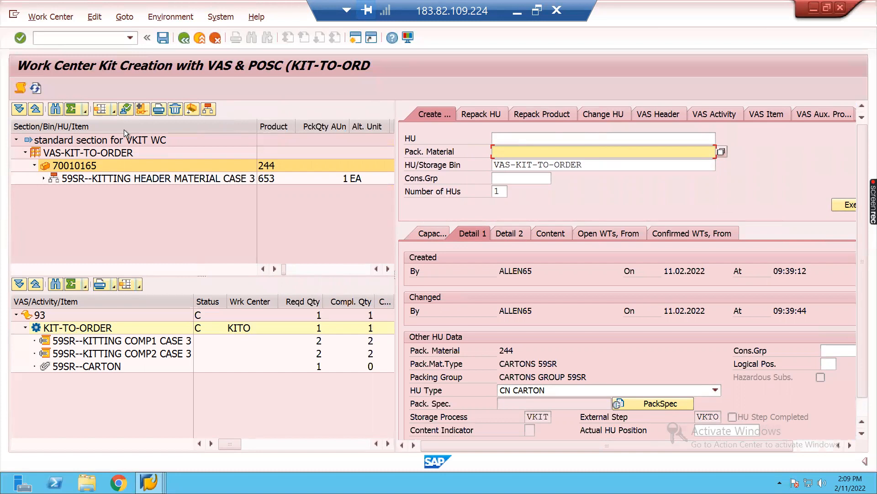
left_click(123, 110)
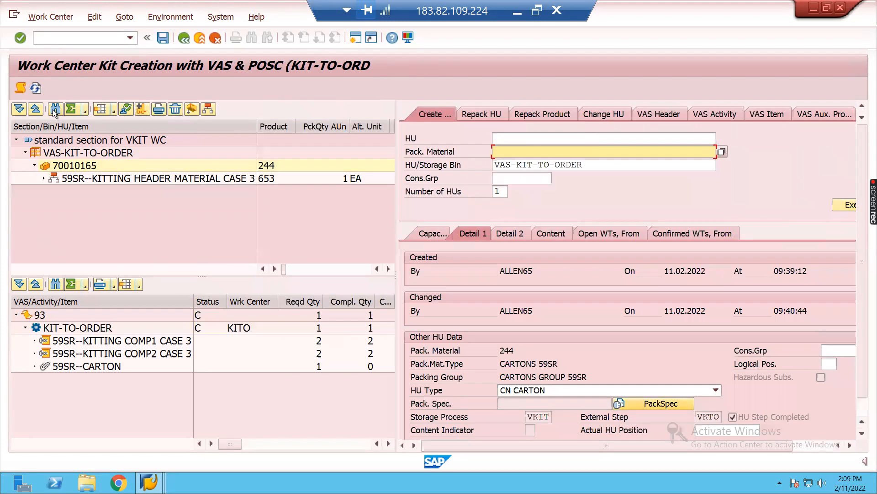
left_click(37, 89)
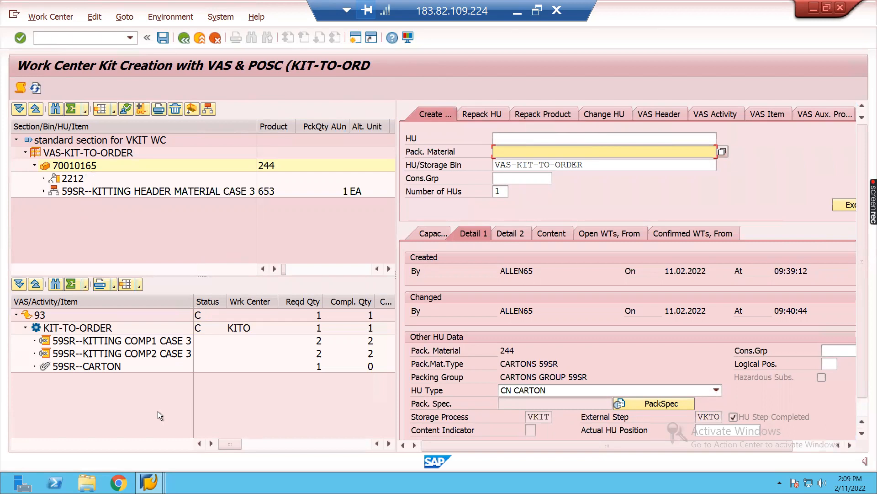
Open the warehouse monitor /scwm/mon in a new session and bring up the Warehouse Task selection under Documents, at its handling unit criterion.
left_click(84, 39)
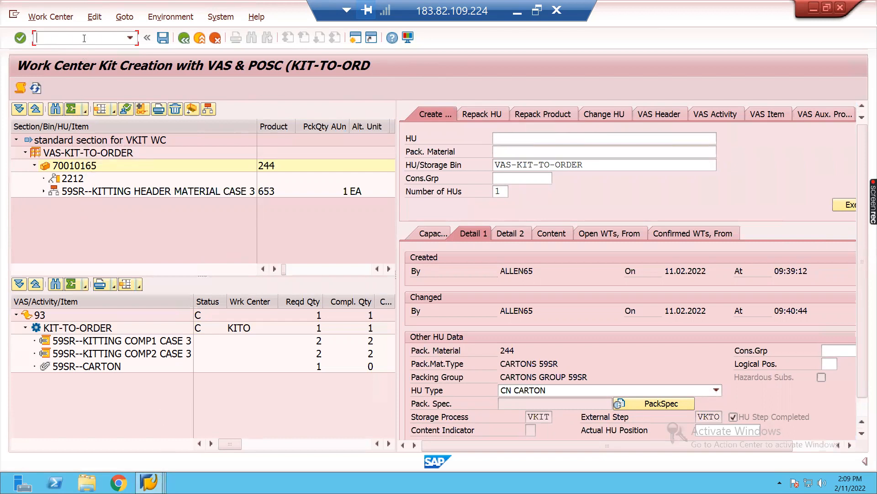
type("/o/scwm/mon")
key("Return")
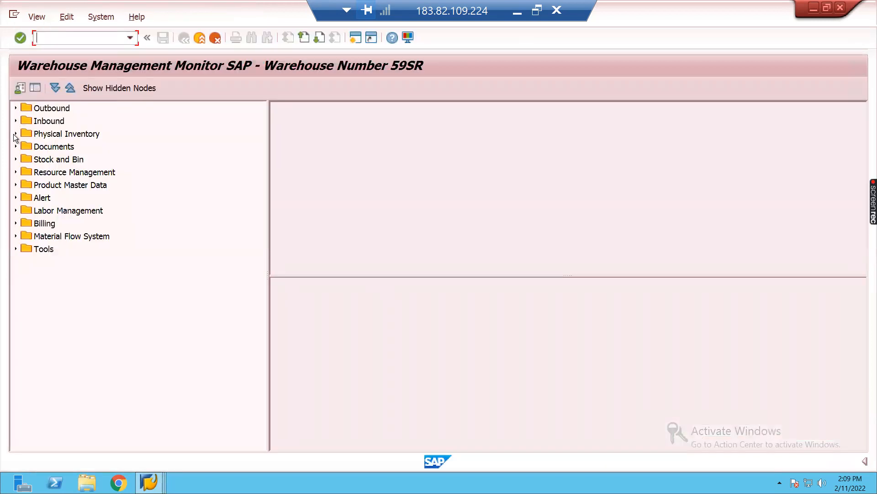
left_click(16, 146)
double_click(59, 184)
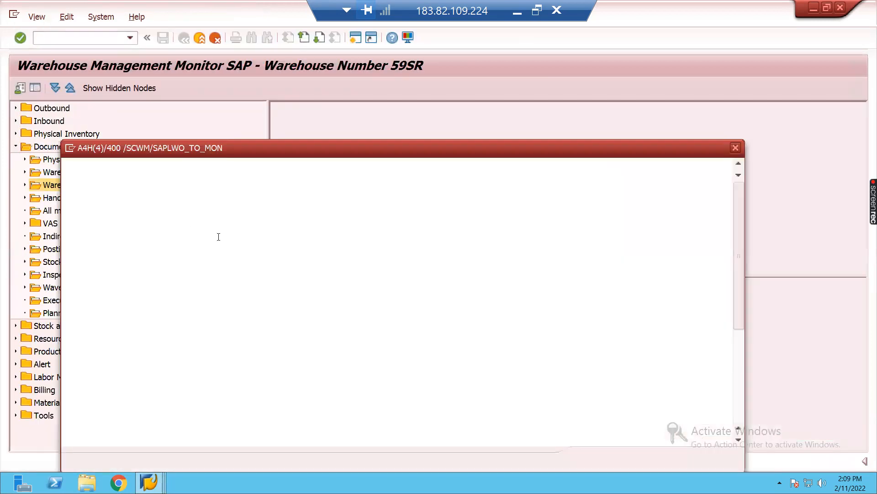
scroll(255, 304, "down", 2)
left_click(273, 352)
type("93")
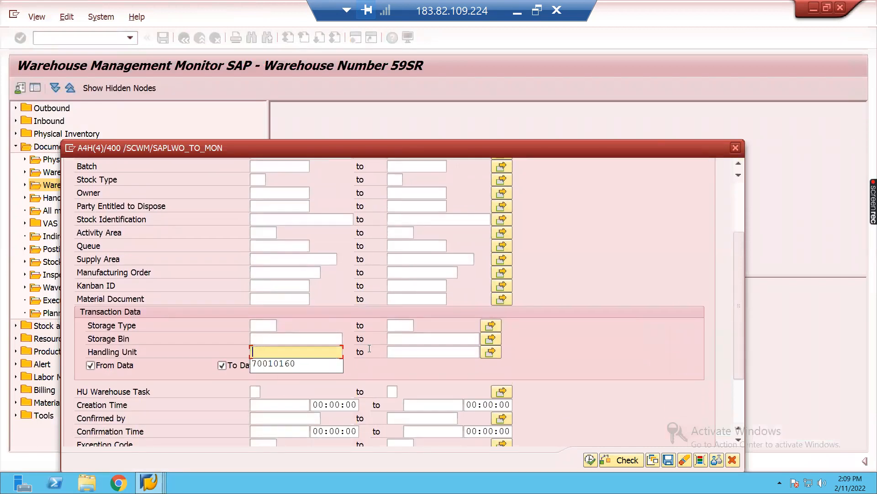
Copy handling unit number 70010165 from its Detail 2 data in the kit creation work center and return to the monitor selection.
key("alt+Tab")
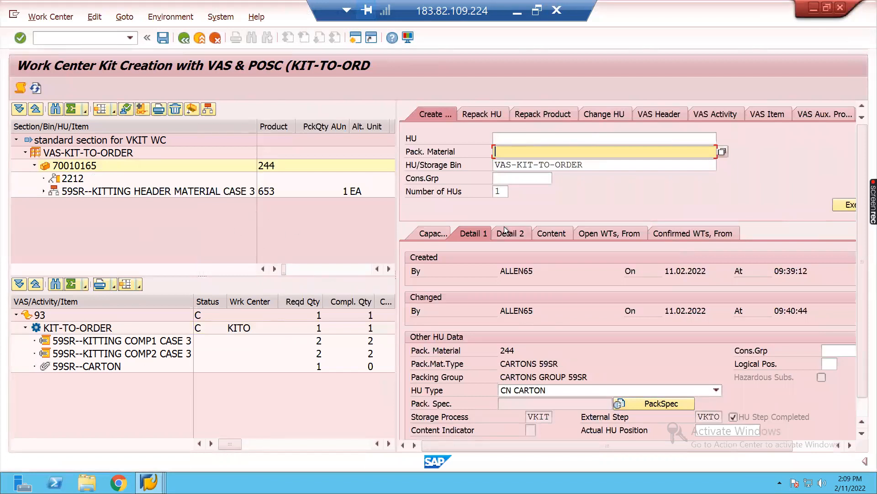
left_click(522, 231)
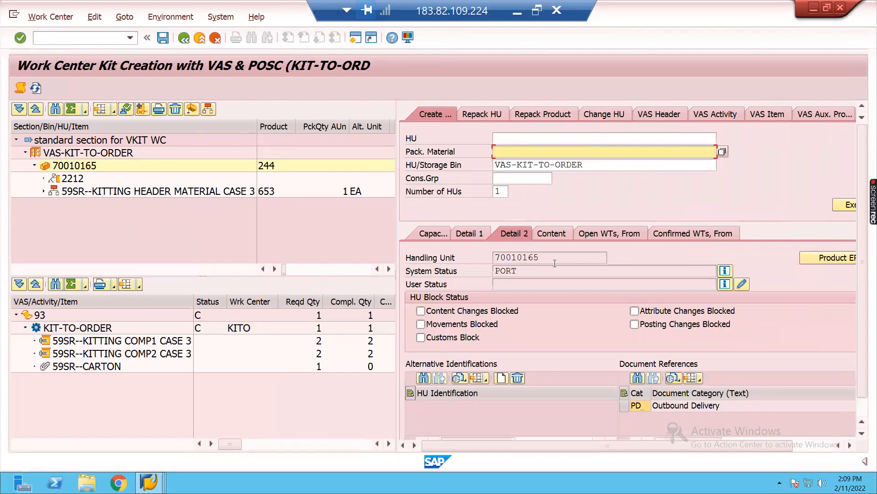
left_click(522, 258)
left_click_drag(544, 257, 492, 258)
key("ctrl+c")
key("alt+Tab")
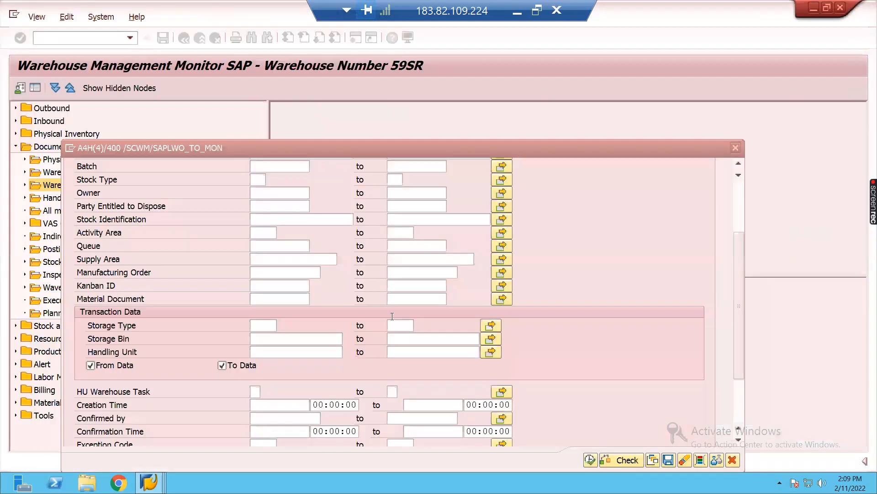
Set the handling unit range from 70010163 to 70010165 and run the warehouse task selection.
left_click(393, 352)
key("ctrl+v")
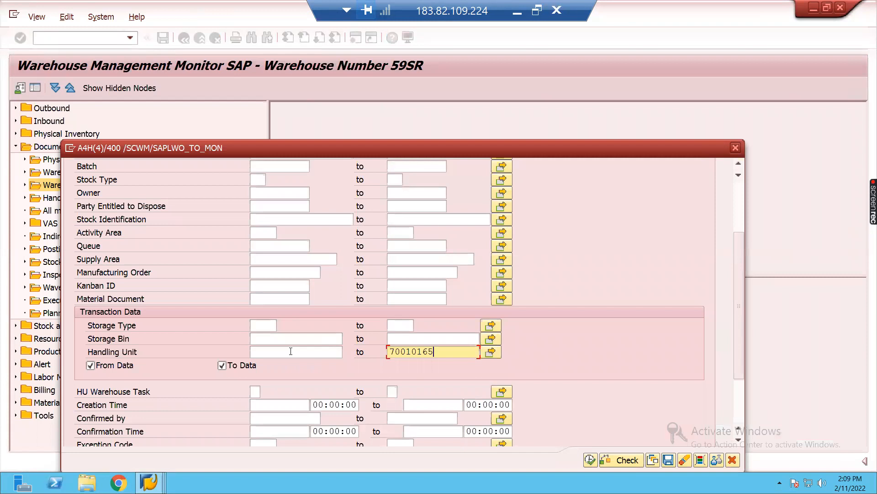
left_click(290, 351)
key("ctrl+v")
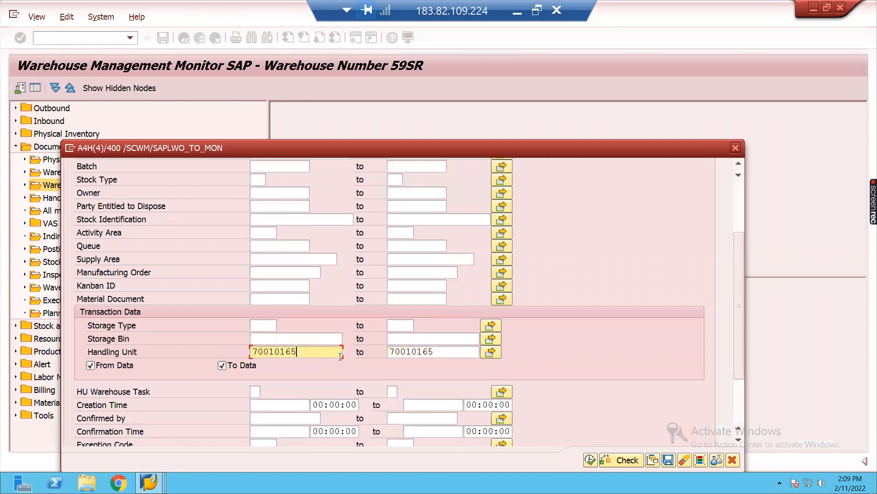
key("BackSpace")
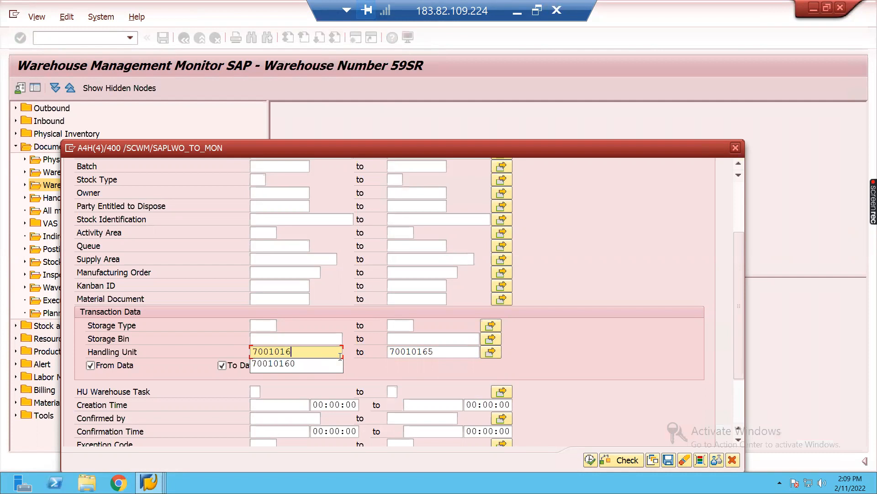
type("3")
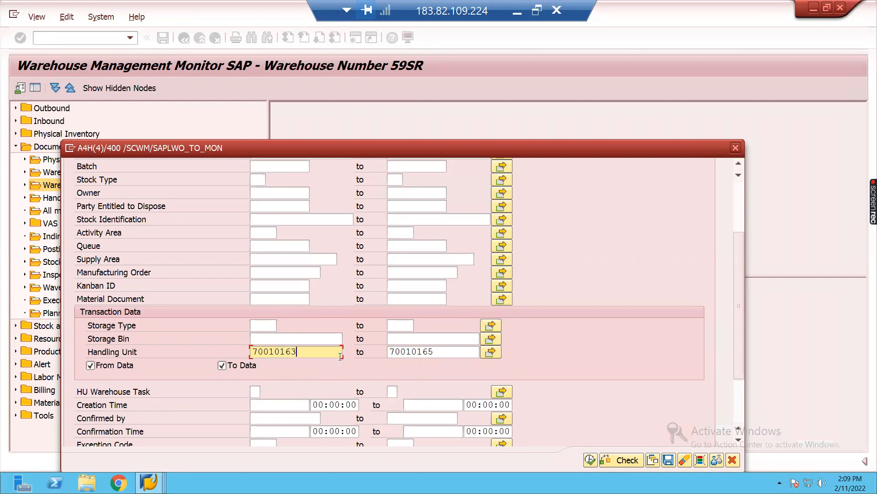
scroll(340, 357, "up", 1)
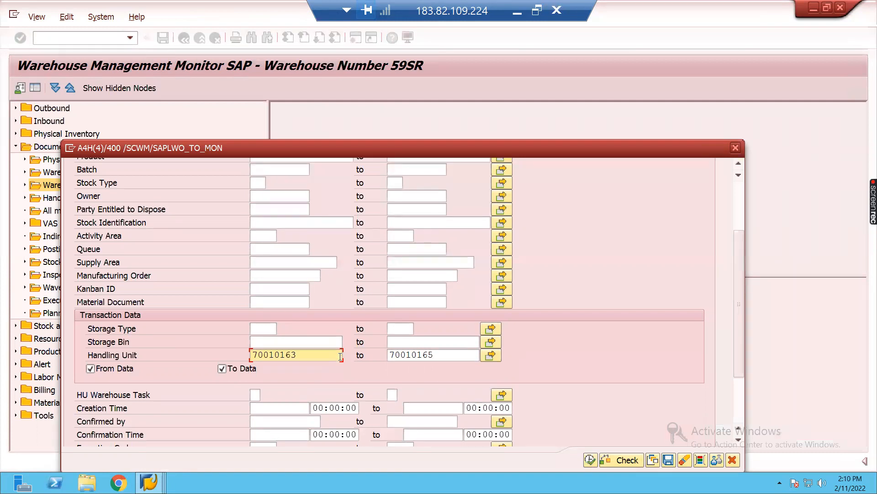
left_click(592, 459)
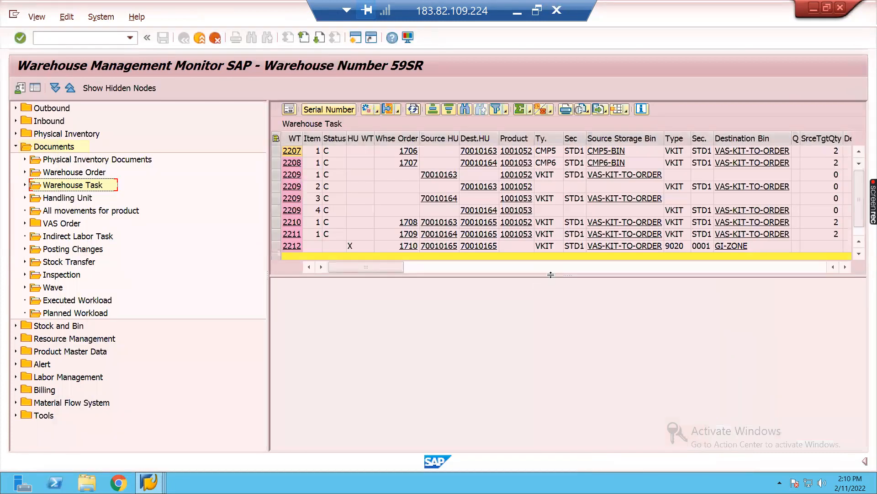
Enlarge the warehouse task list, confirm warehouse task 2212 to GI-ZONE in the background and close the log.
left_click_drag(561, 280, 562, 404)
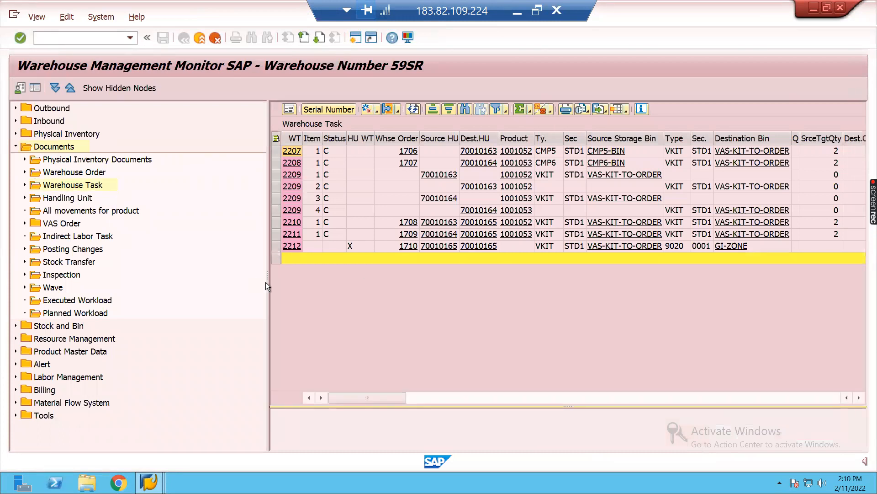
left_click_drag(266, 284, 159, 284)
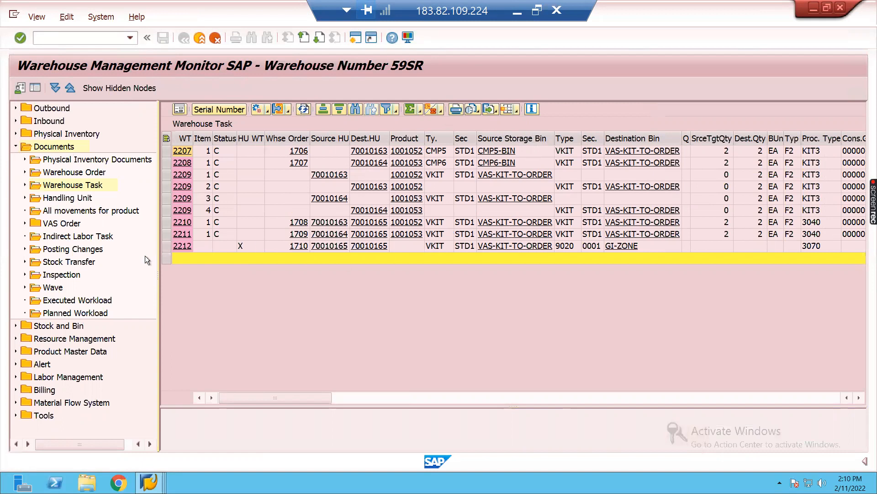
left_click(168, 248)
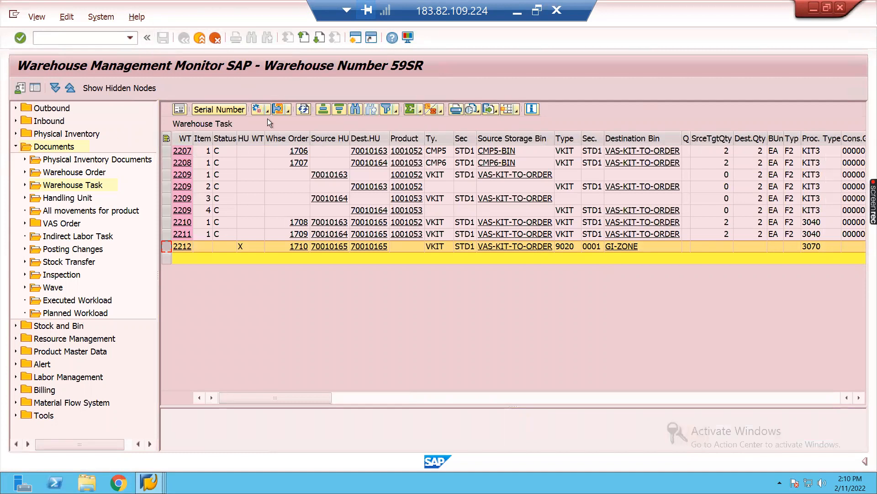
left_click(288, 110)
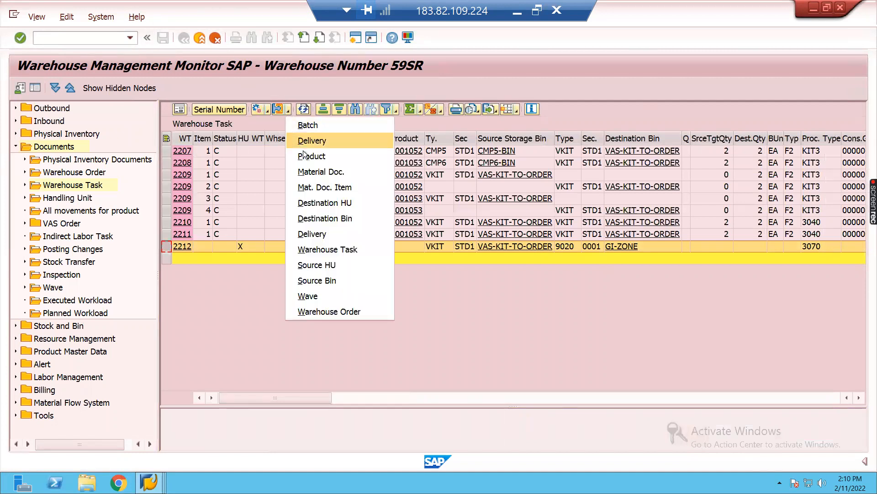
left_click(267, 111)
left_click(266, 111)
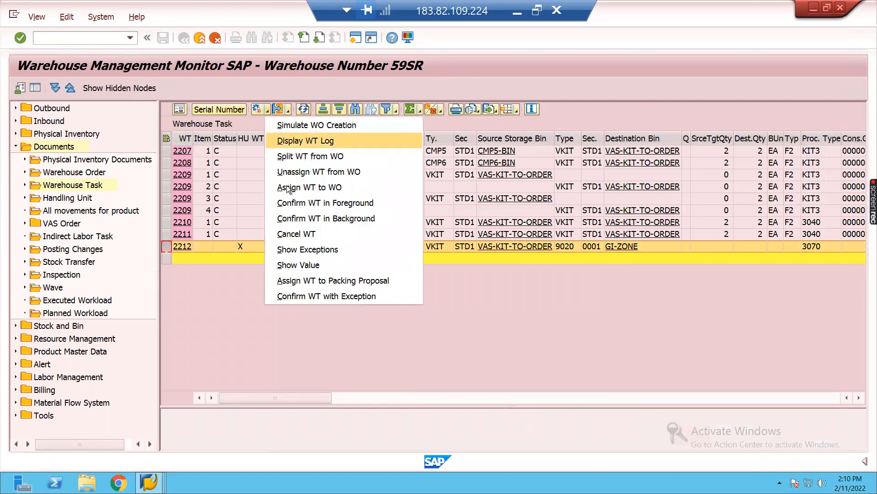
left_click(292, 219)
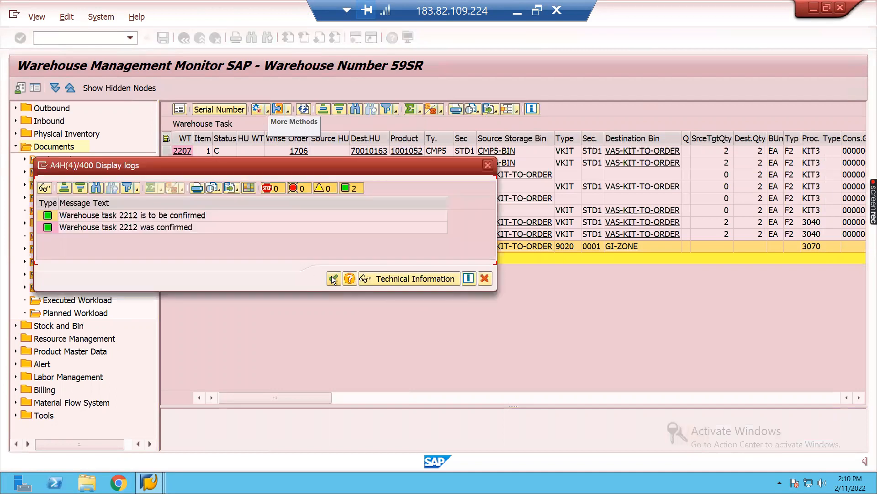
left_click(333, 279)
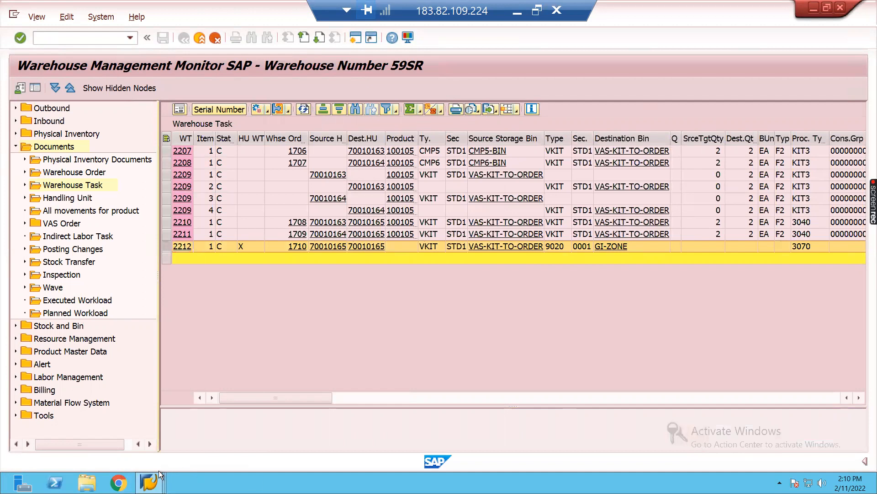
Switch to the Maintain Outbound Delivery Order session, reload the delivery order and post its goods issue.
left_click(150, 481)
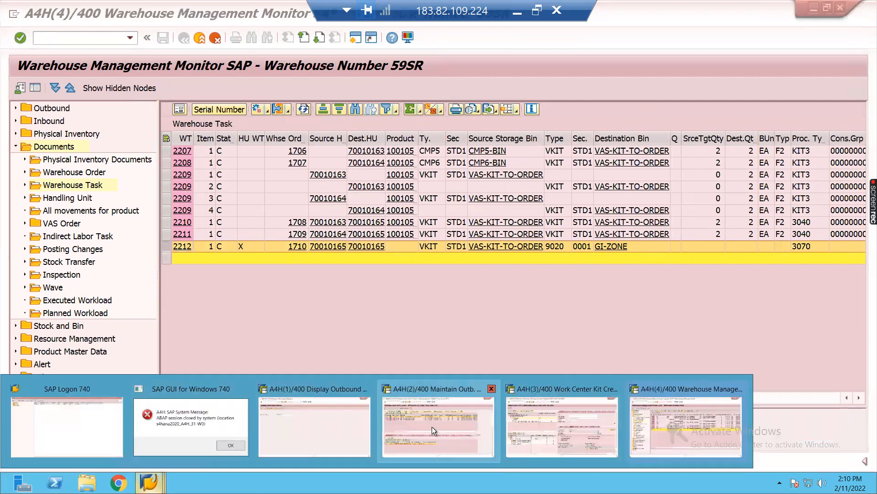
left_click(432, 430)
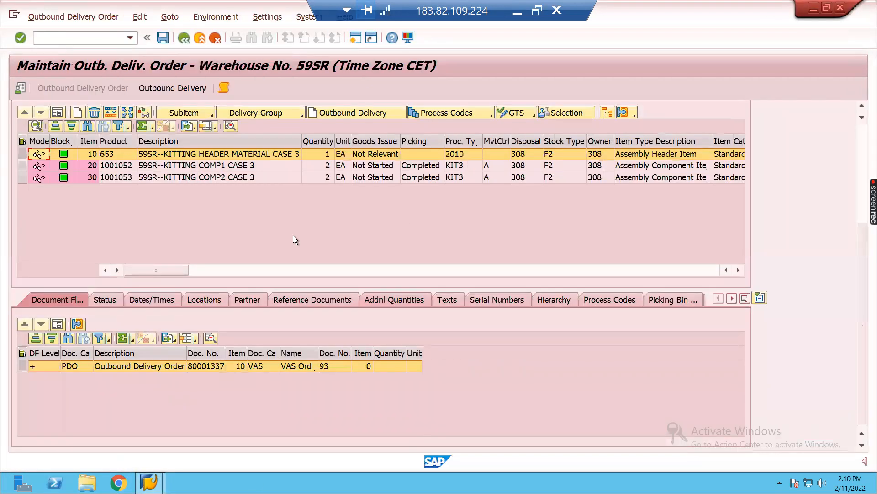
left_click(863, 134)
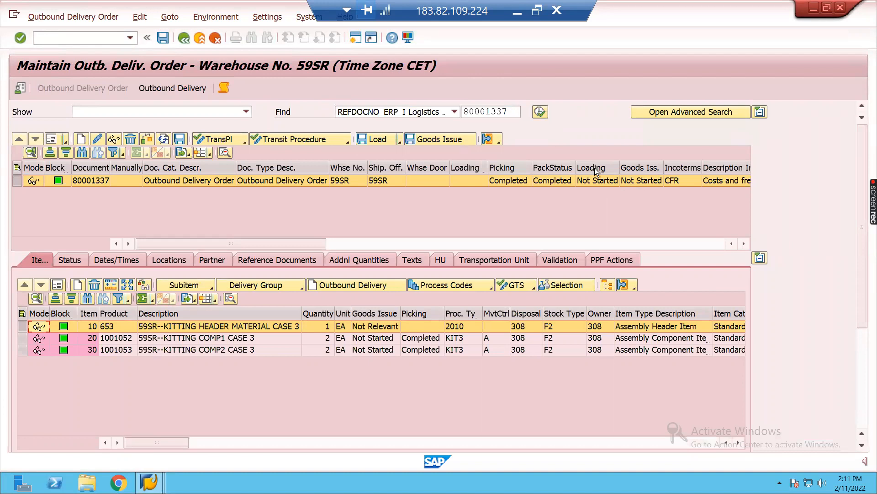
left_click(546, 111)
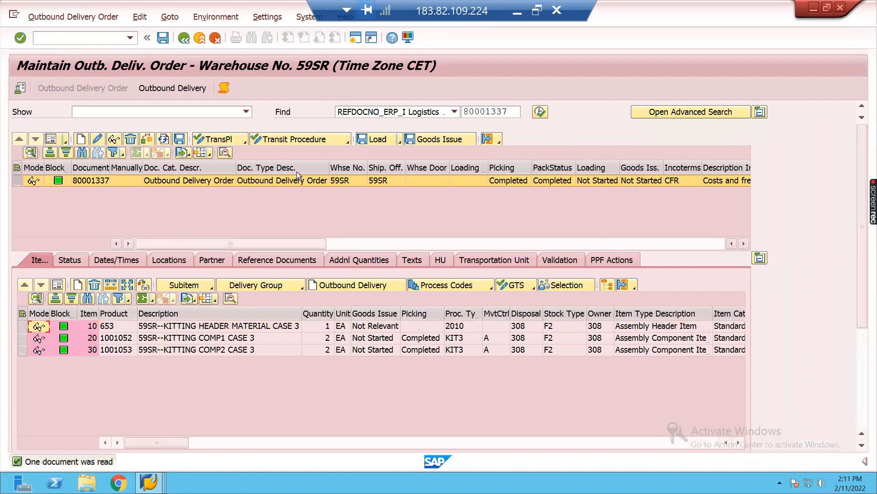
left_click(432, 139)
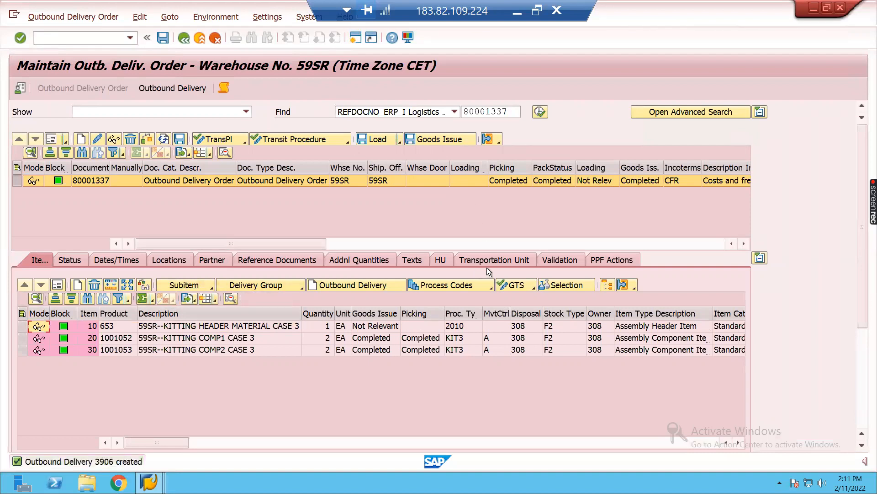
Inspect the kit header and components inside handling unit 70010165 from the delivery order's HU data, return to the order and minimize the remote session.
left_click(440, 259)
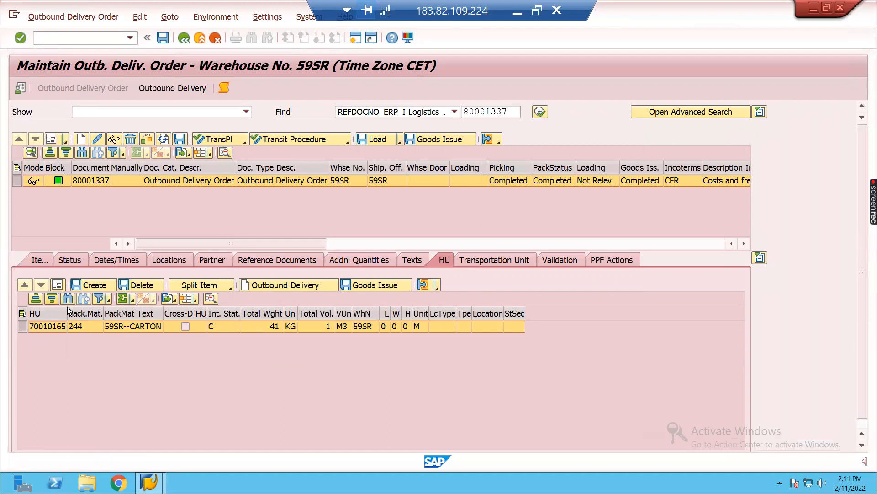
left_click(424, 285)
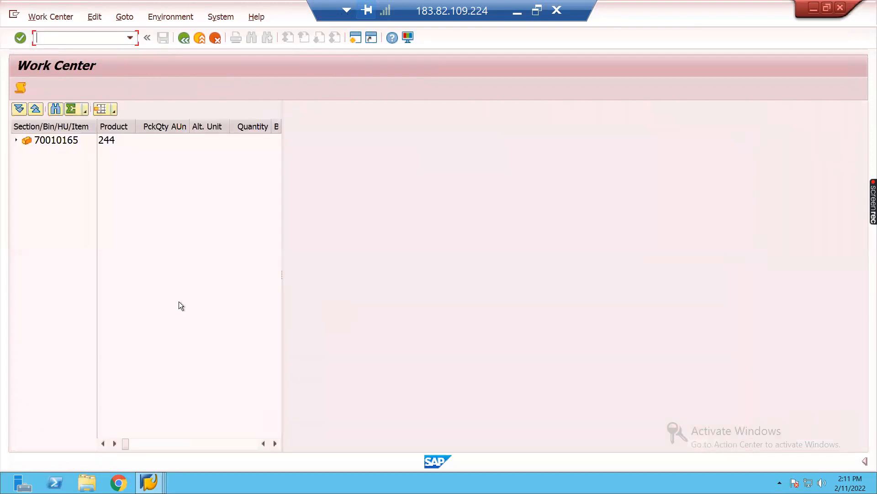
left_click(16, 141)
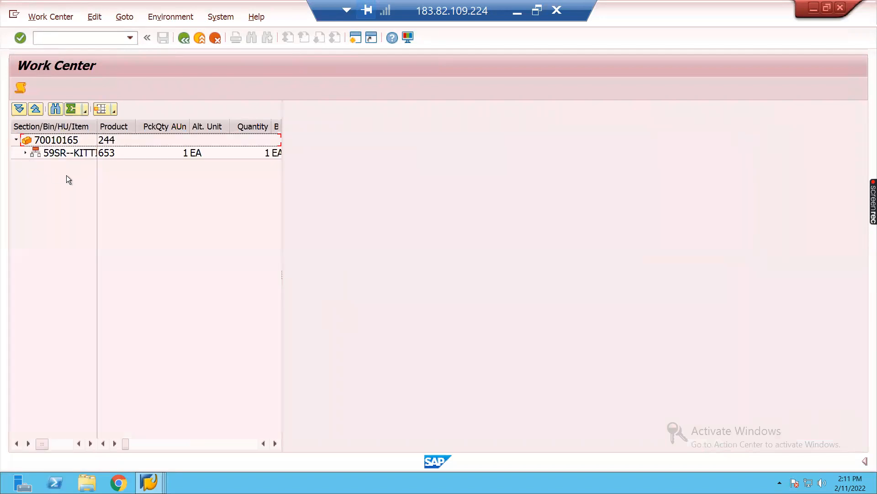
left_click(25, 152)
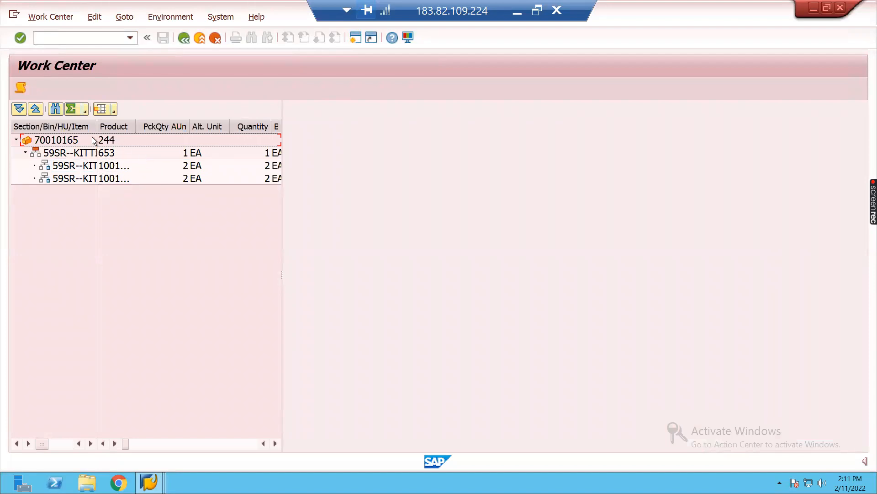
left_click_drag(136, 127, 204, 128)
left_click_drag(368, 220, 568, 220)
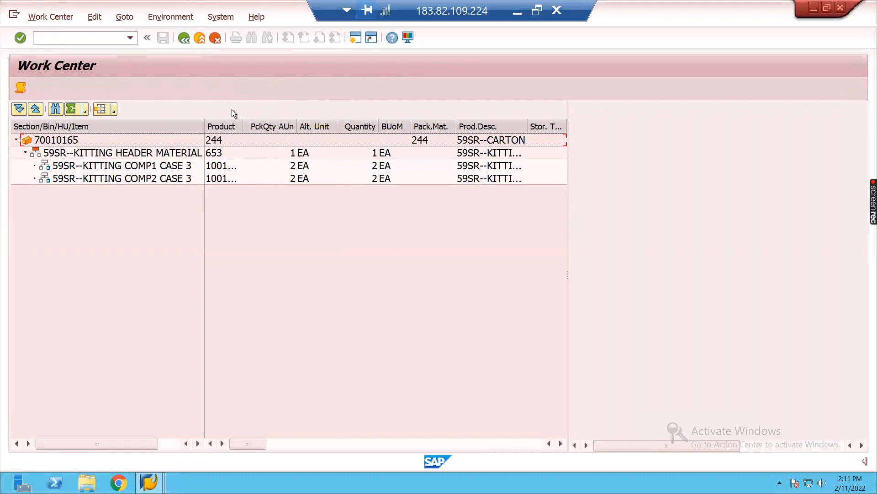
left_click(182, 41)
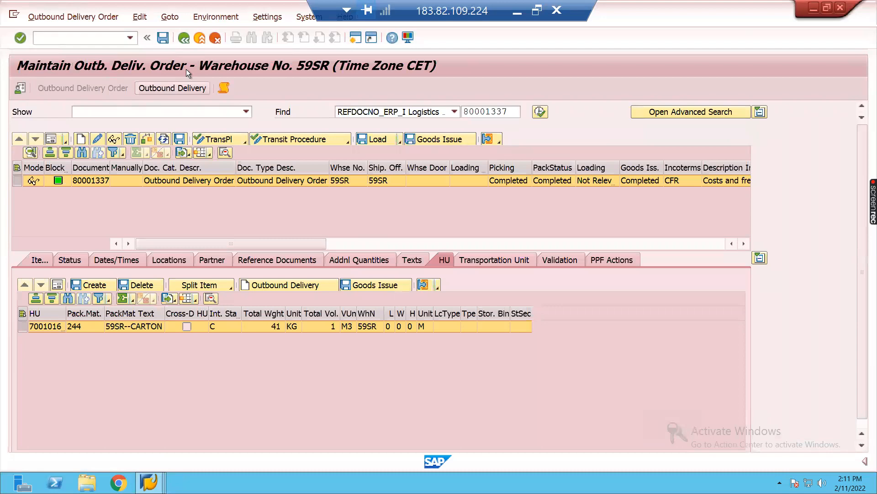
left_click(517, 10)
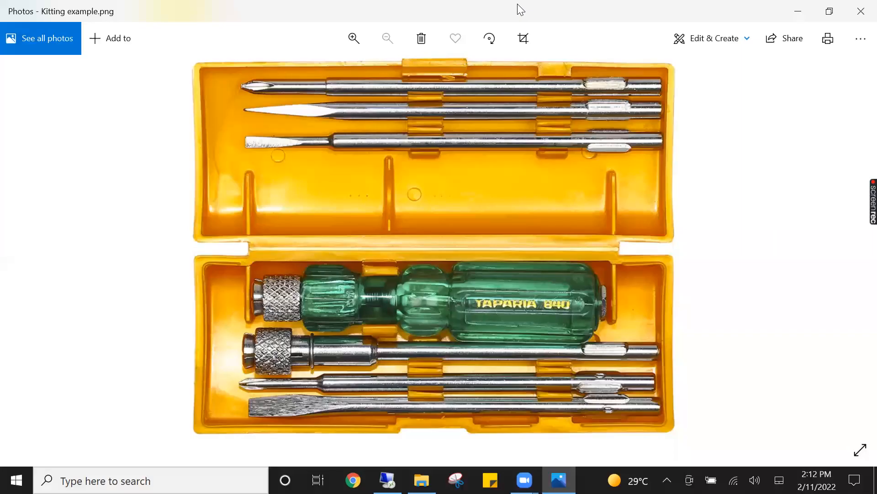